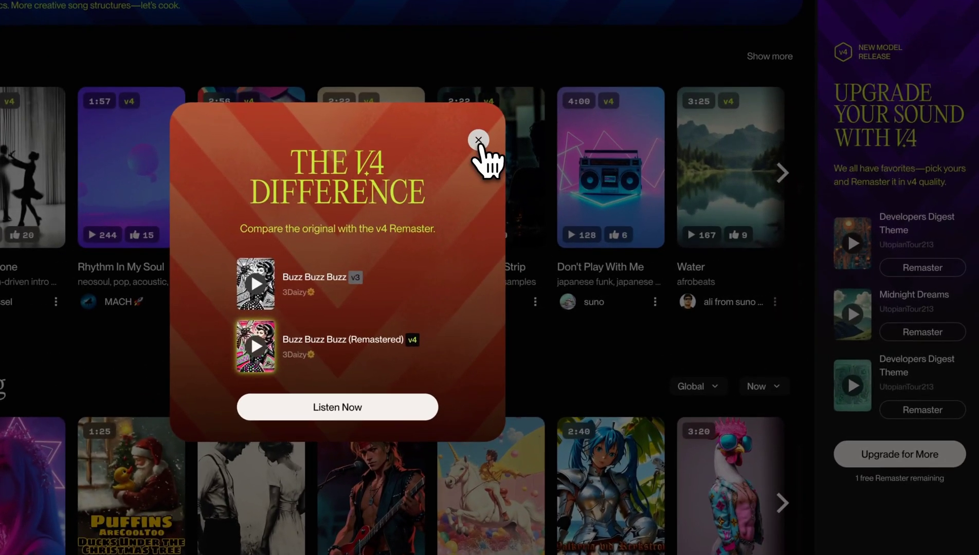
- Dismiss the v4 popup, compare yearly and monthly billing, and subscribe to the monthly Pro Plan
{"action": "left_click", "coordinate": [490, 143]}
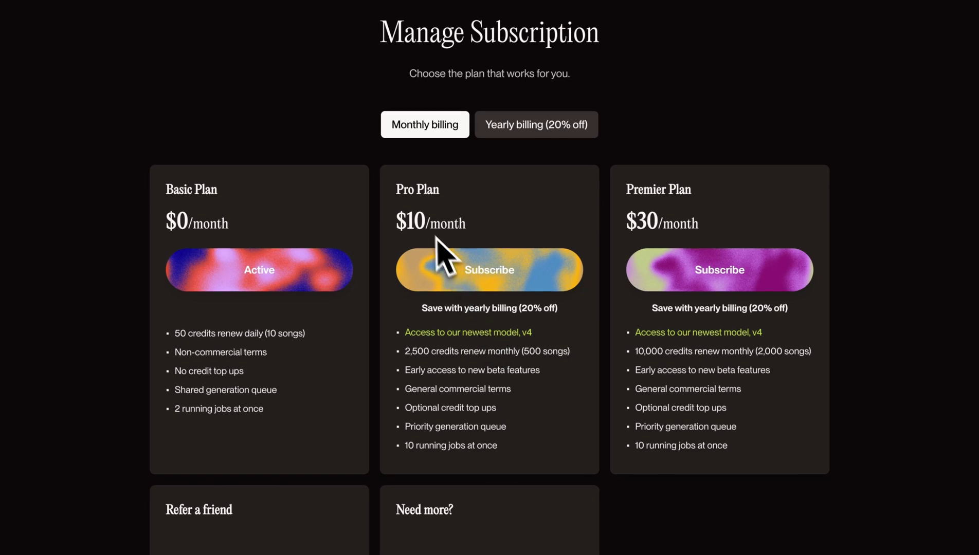
{"action": "left_click_drag", "start_coordinate": [394, 185], "coordinate": [551, 440]}
{"action": "left_click", "coordinate": [551, 440]}
{"action": "left_click", "coordinate": [537, 129]}
{"action": "left_click", "coordinate": [463, 129]}
{"action": "left_click", "coordinate": [516, 226]}
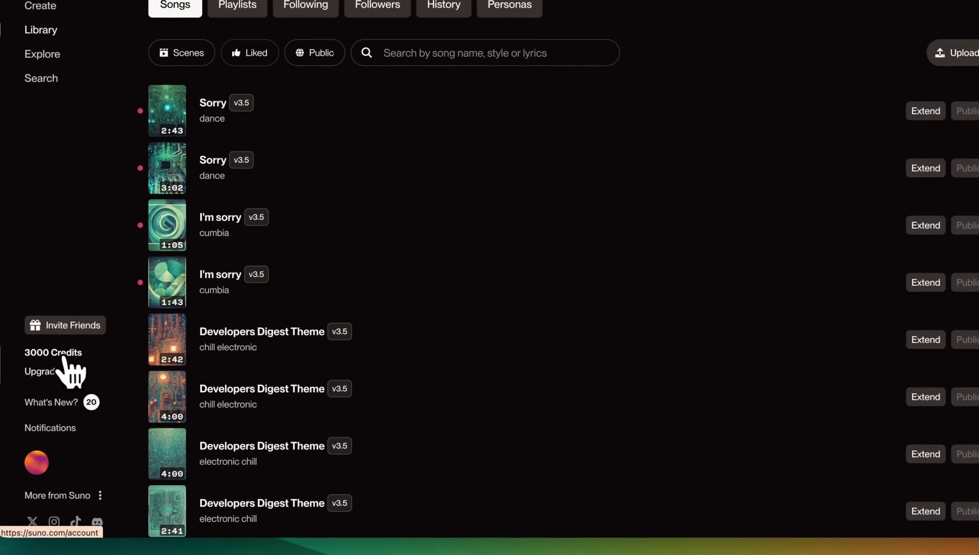
{"action": "left_click", "coordinate": [67, 371]}
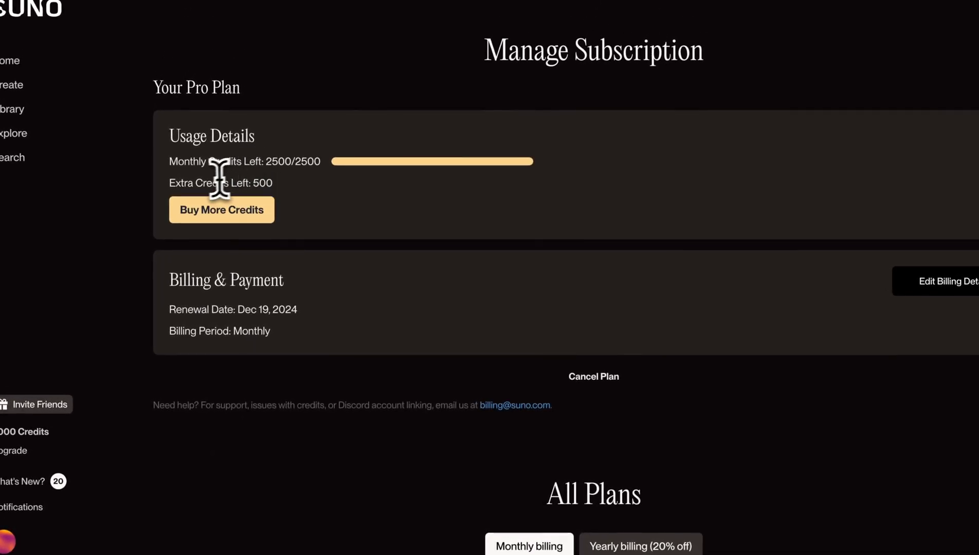
{"action": "left_click_drag", "start_coordinate": [176, 183], "coordinate": [297, 183]}
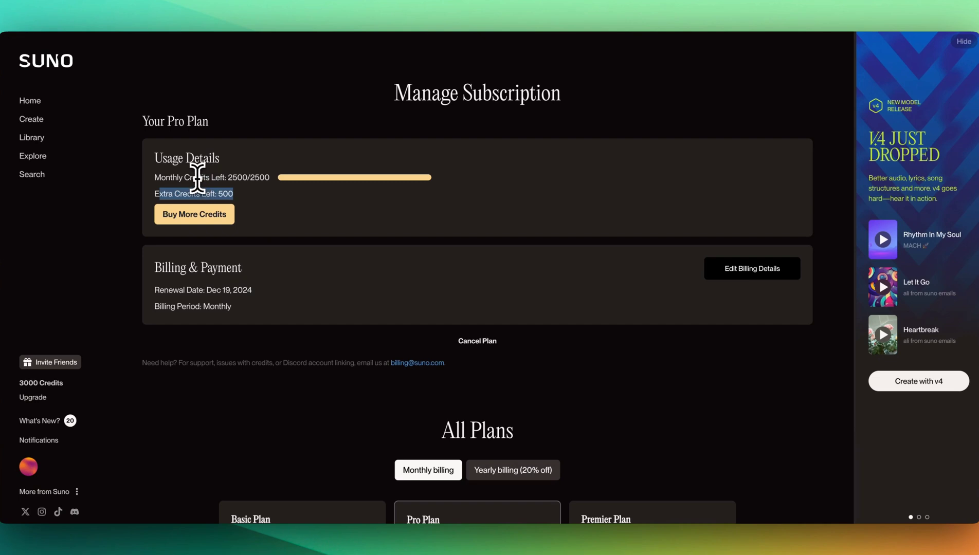
{"action": "scroll", "coordinate": [284, 372], "scroll_direction": "down", "scroll_amount": 2}
{"action": "scroll", "coordinate": [448, 371], "scroll_direction": "down", "scroll_amount": 4}
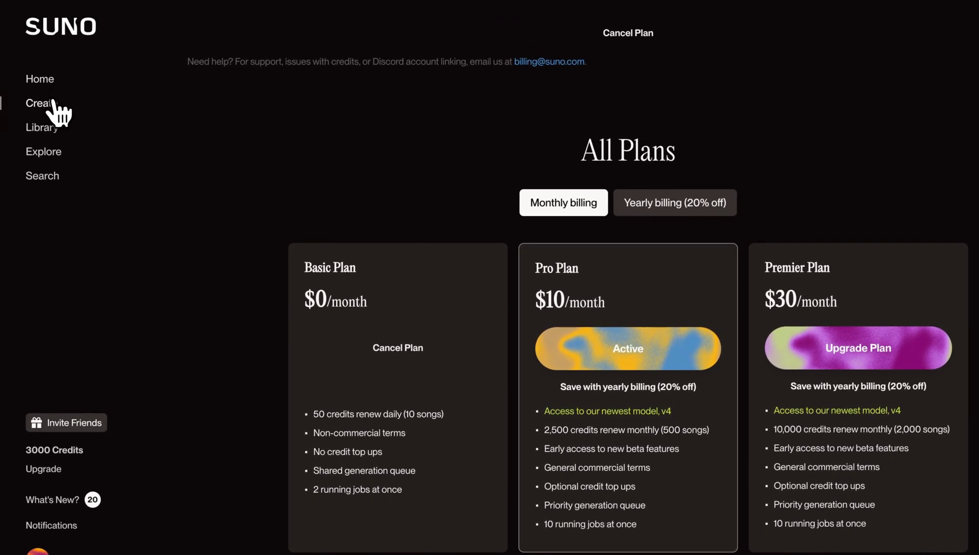
- Describe a short song for a tech YouTube channel, with Instrumental on and model v4
{"action": "left_click", "coordinate": [54, 102]}
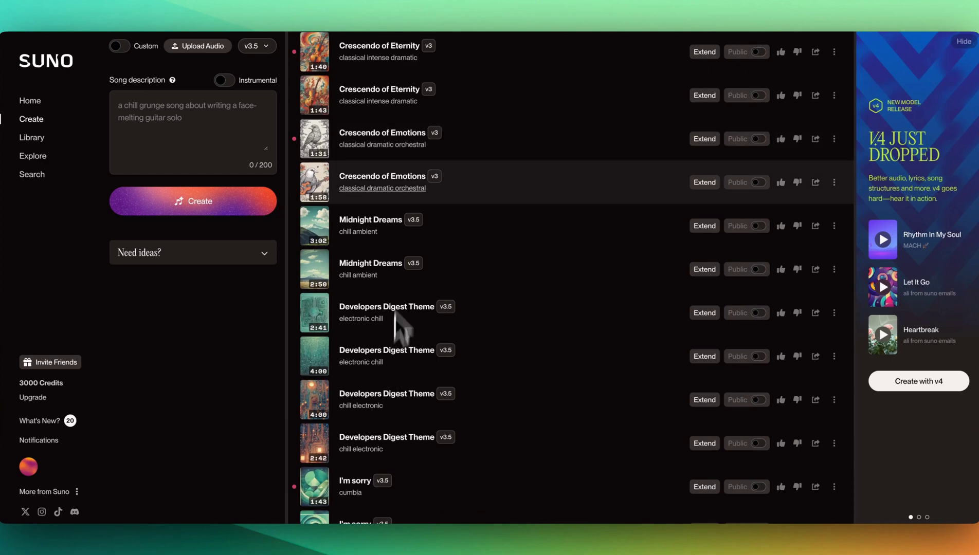
{"action": "scroll", "coordinate": [396, 288], "scroll_direction": "down", "scroll_amount": 2}
{"action": "scroll", "coordinate": [393, 206], "scroll_direction": "up", "scroll_amount": 2}
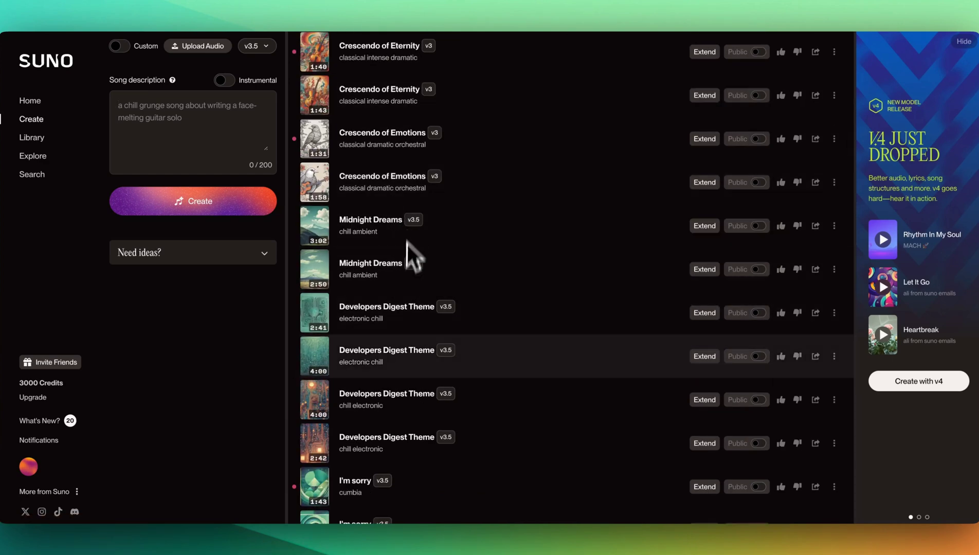
{"action": "mouse_move", "coordinate": [386, 355]}
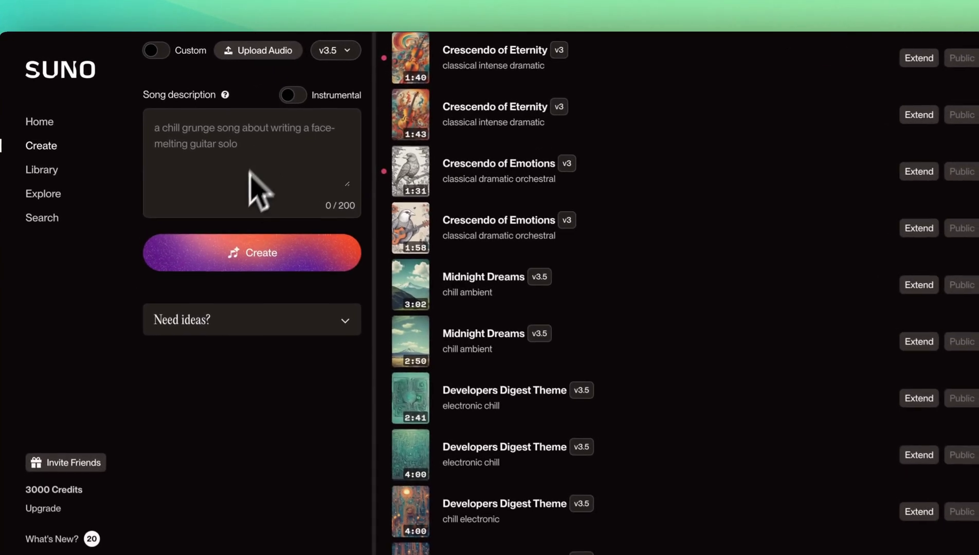
{"action": "left_click", "coordinate": [205, 108]}
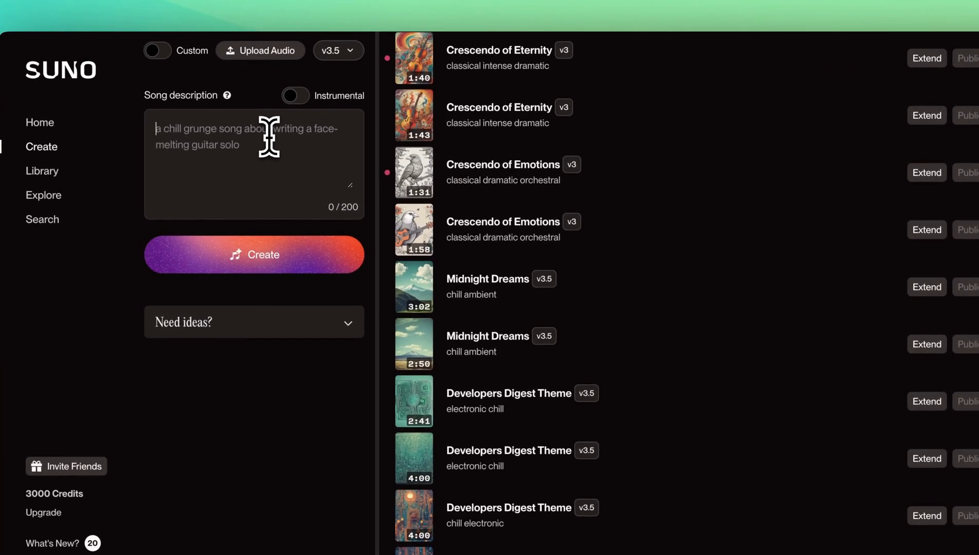
{"action": "type", "text": "I want"}
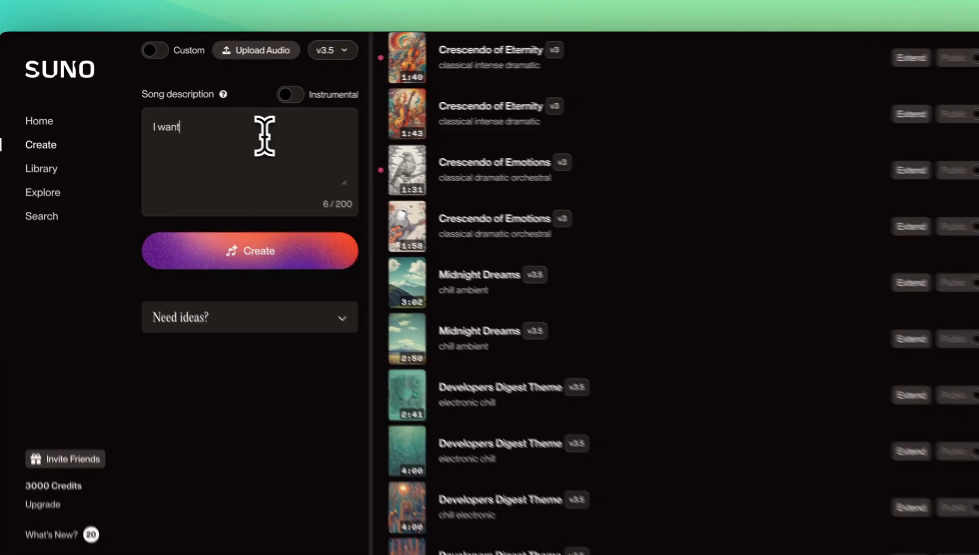
{"action": "type", "text": " to"}
{"action": "type", "text": " generate a son"}
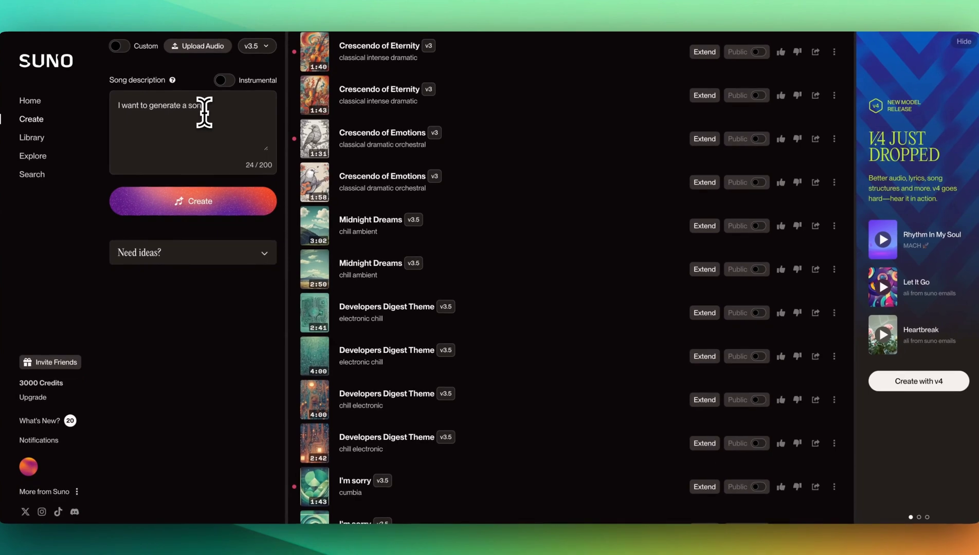
{"action": "type", "text": "g that is a fo"}
{"action": "type", "text": "r a tech You"}
{"action": "type", "text": "Tube channel, I"}
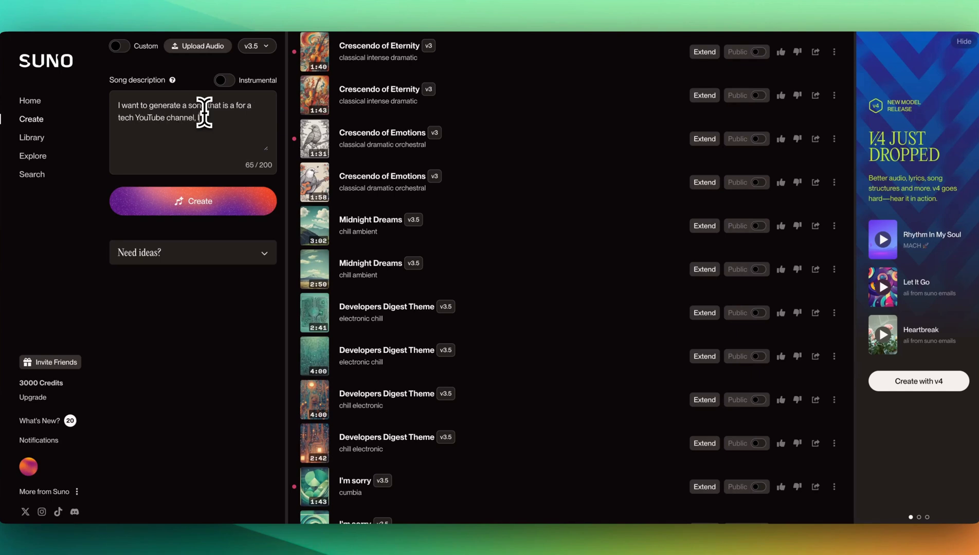
{"action": "type", "text": " want it to be short "}
{"action": "type", "text": "and instruc"}
{"action": "type", "text": "ental"}
{"action": "left_click", "coordinate": [226, 81]}
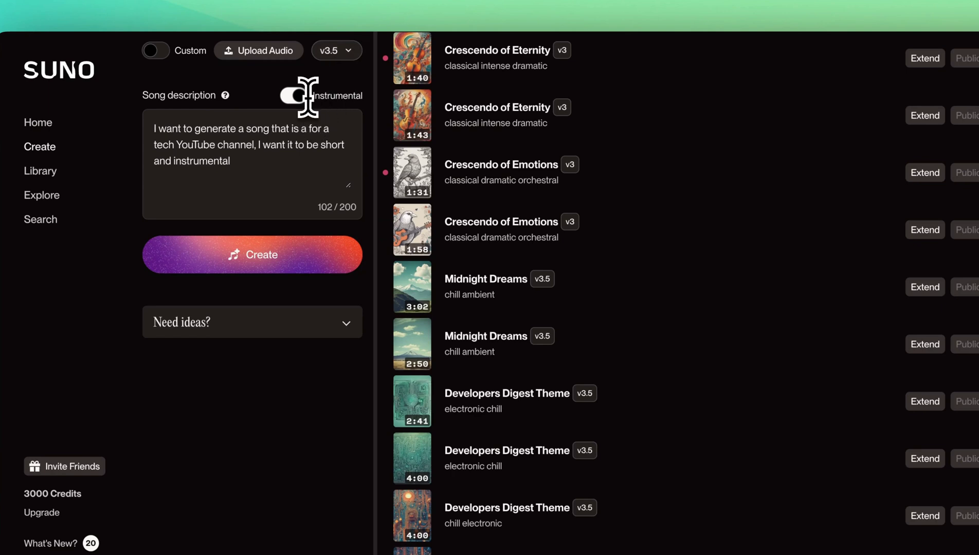
{"action": "left_click", "coordinate": [335, 54]}
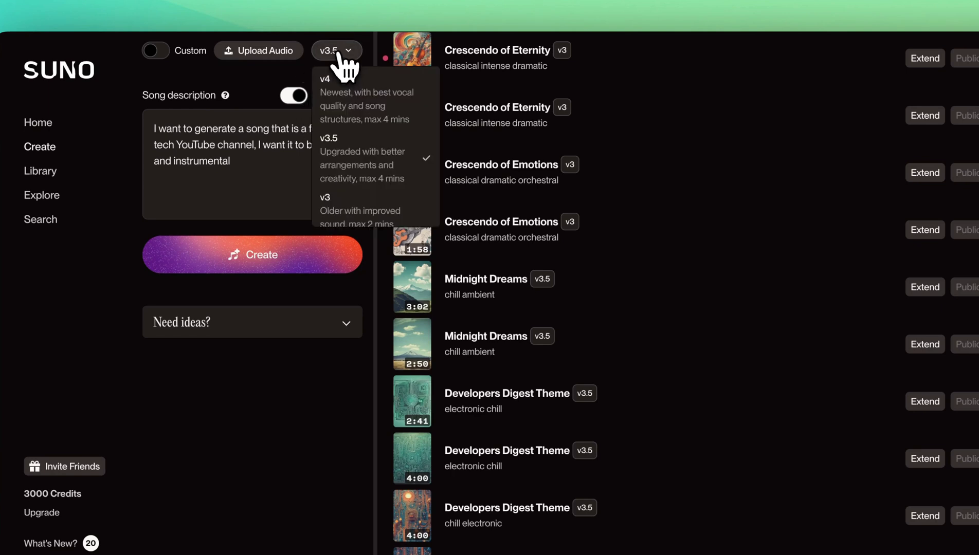
{"action": "left_click", "coordinate": [342, 102]}
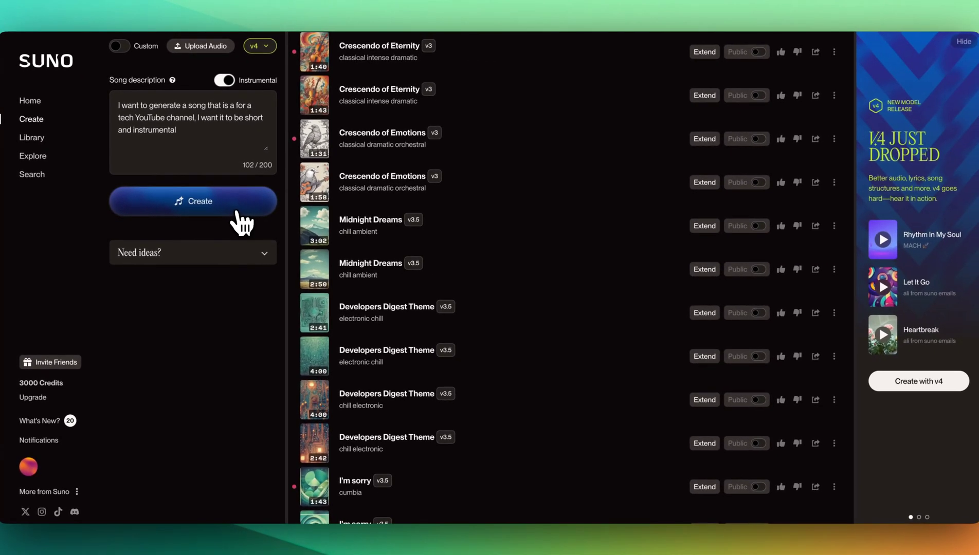
- Generate the two Tech Talk Groove tracks and play the first, 1:36 version
{"action": "left_click", "coordinate": [238, 214]}
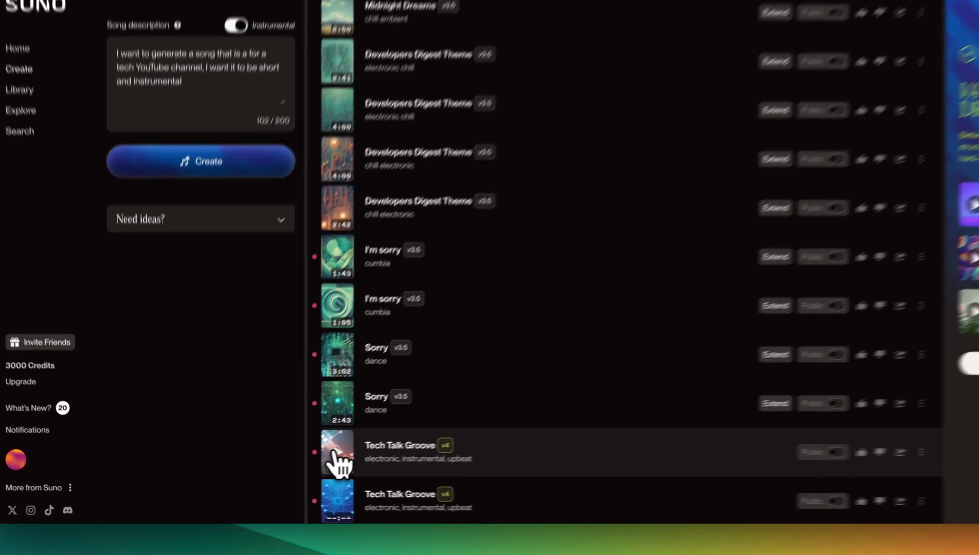
{"action": "left_click", "coordinate": [336, 451]}
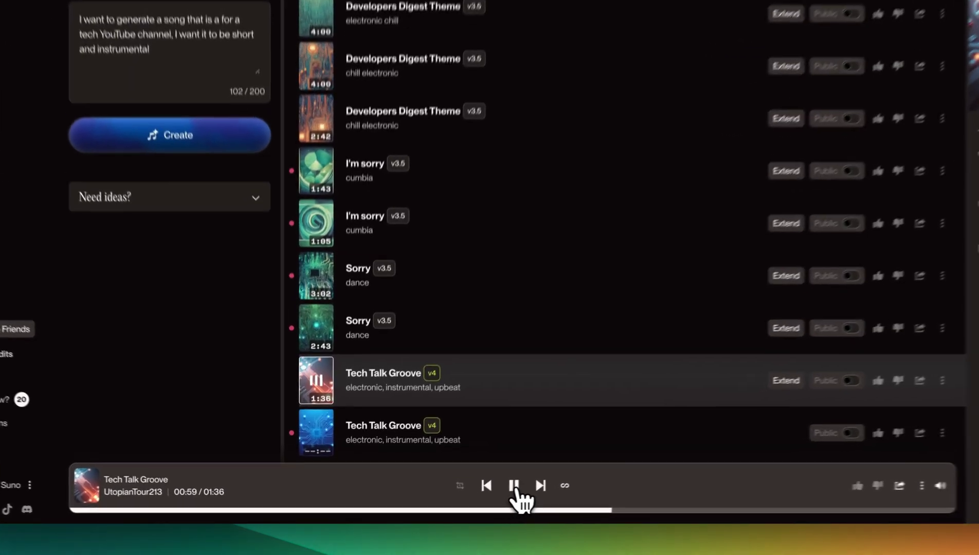
- Pause the first Tech Talk Groove track and play the second, 2:09 version
{"action": "left_click", "coordinate": [482, 494]}
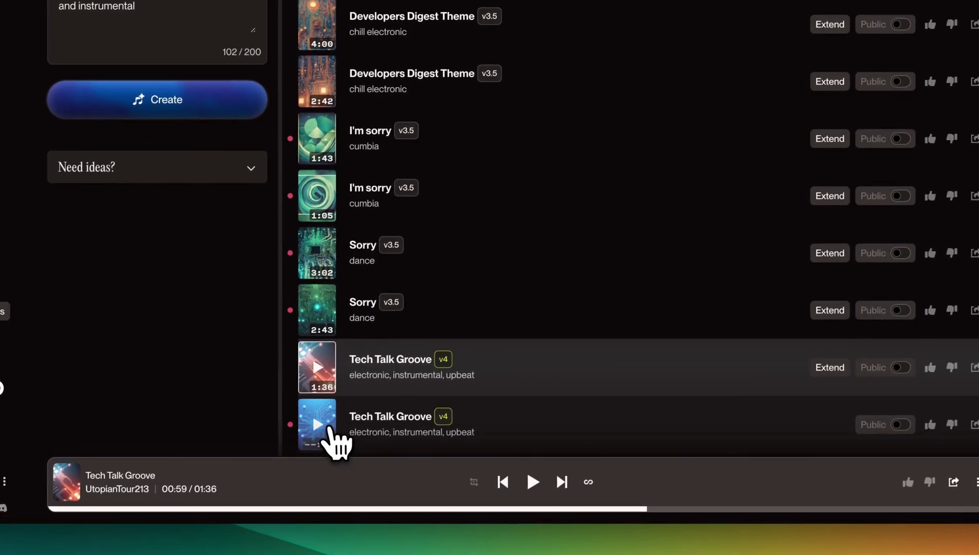
{"action": "left_click", "coordinate": [327, 427]}
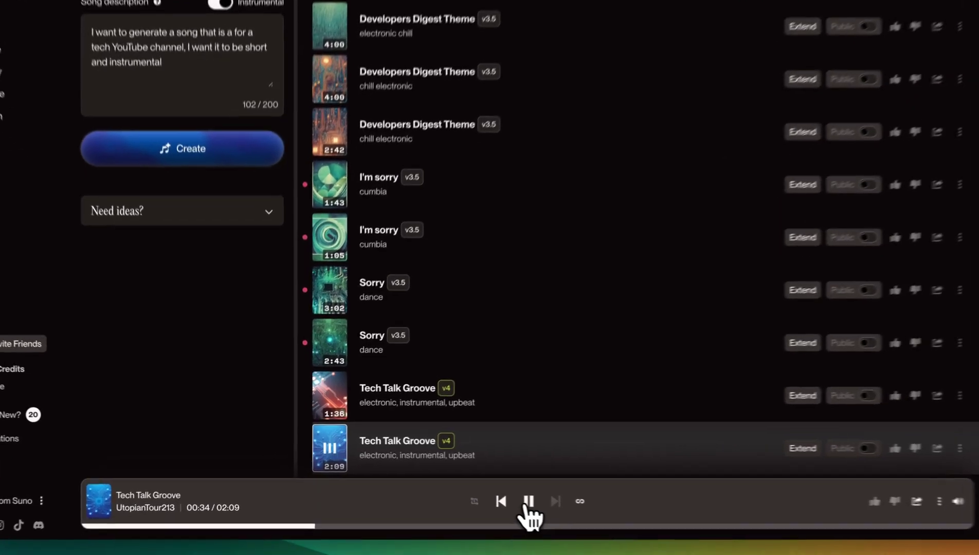
- Pause playback and describe a grunge song about 'developer digest' and LLMs, with Instrumental off
{"action": "left_click", "coordinate": [478, 492]}
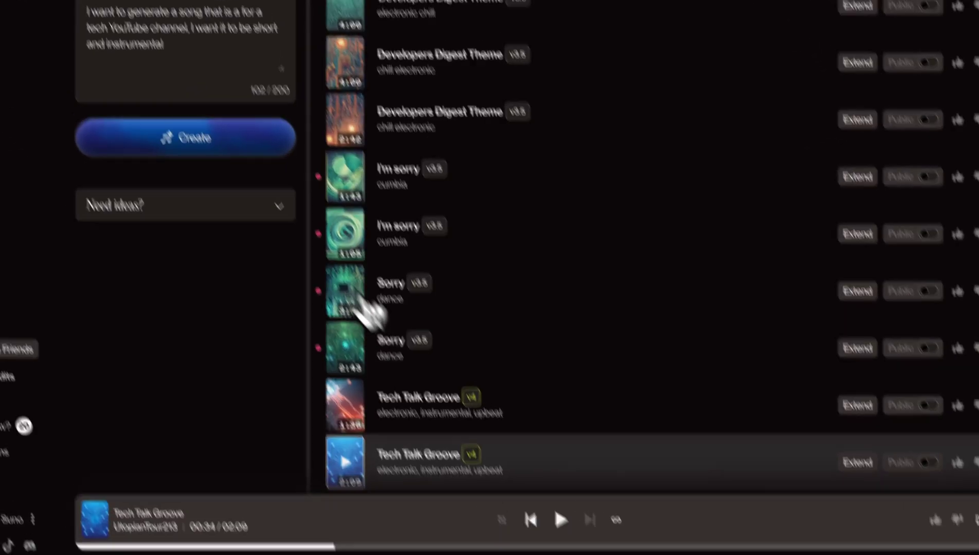
{"action": "type", "text": "I wa"}
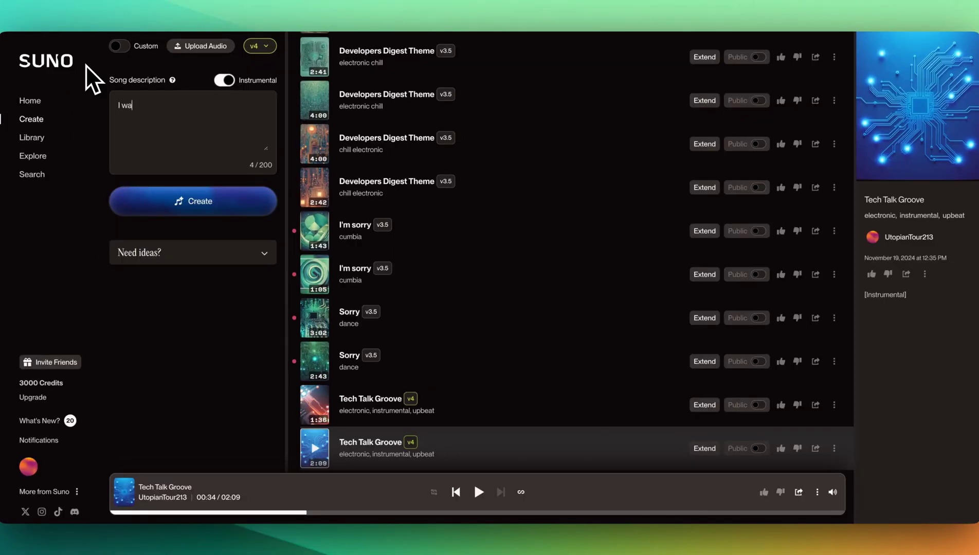
{"action": "type", "text": "nt a grunge style"}
{"action": "type", "text": " song that is"}
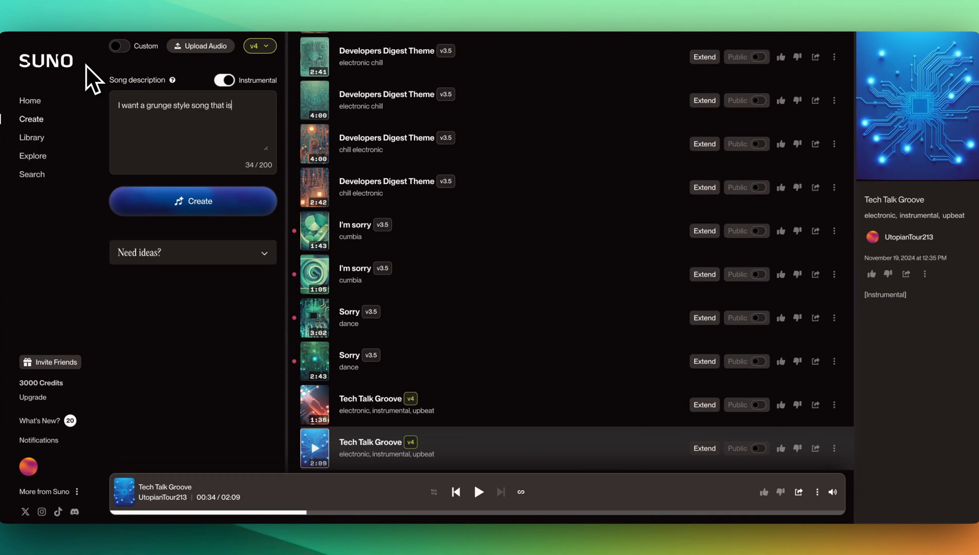
{"action": "type", "text": " about a tech "}
{"action": "type", "text": "channel 'developer"}
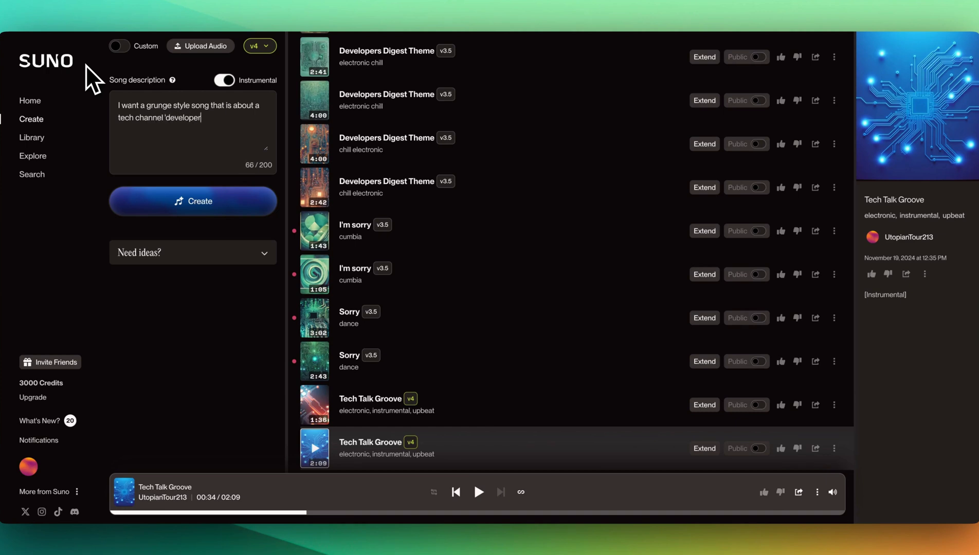
{"action": "type", "text": " digest' where w"}
{"action": "type", "text": "e talk about L"}
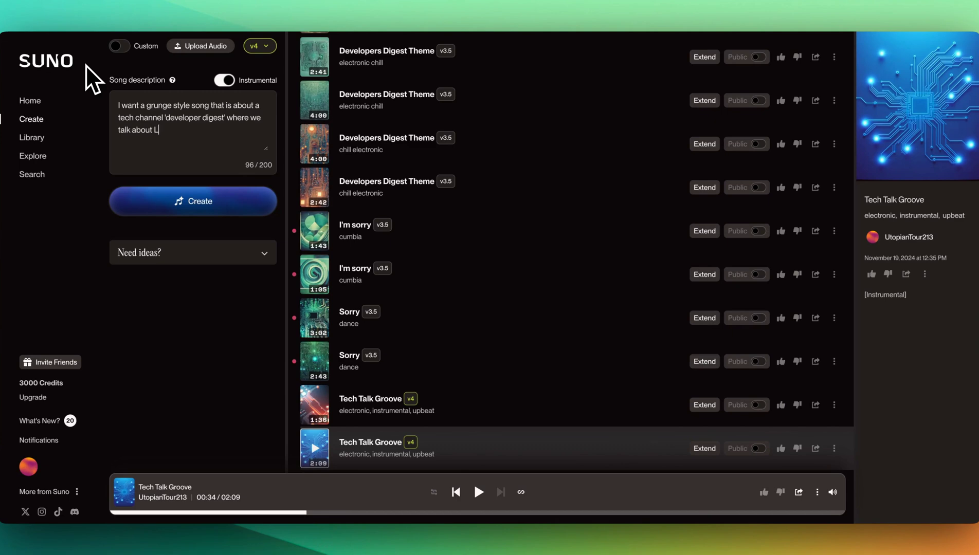
{"action": "type", "text": "LMs building"}
{"action": "type", "text": " applications and "}
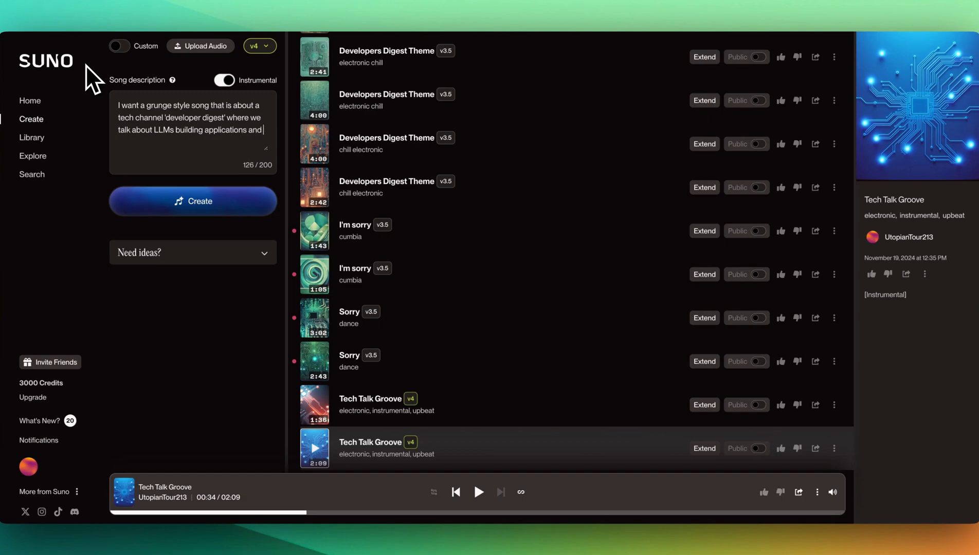
{"action": "type", "text": "more"}
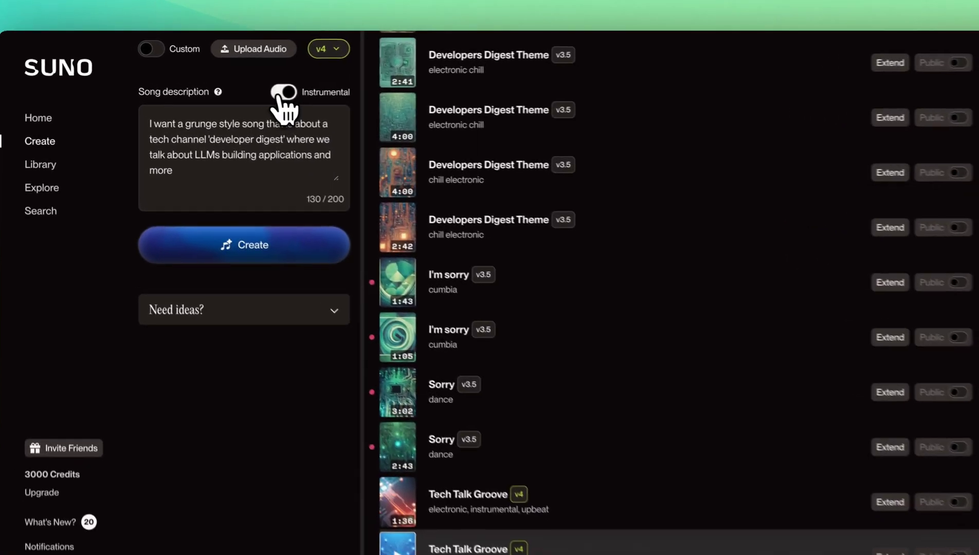
{"action": "left_click", "coordinate": [282, 93]}
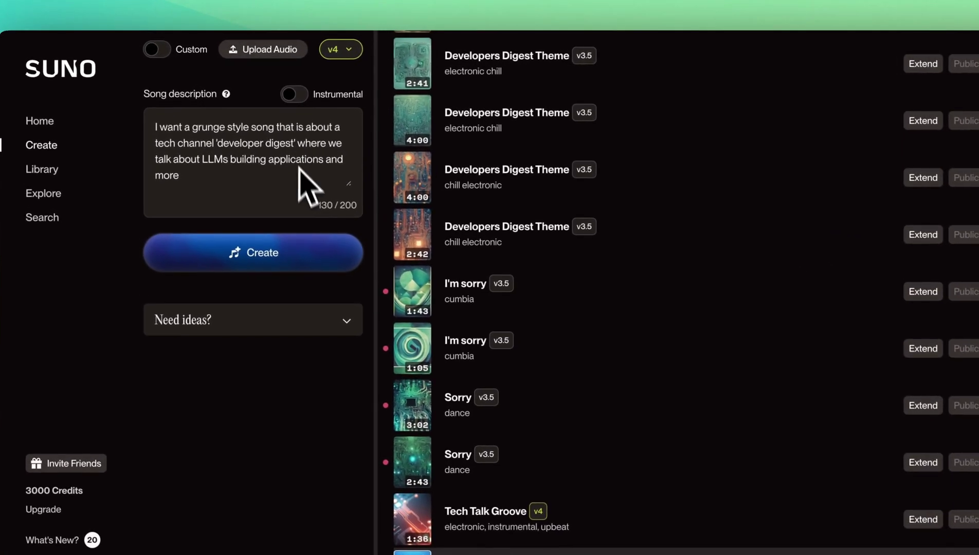
- Generate two soulful grunge 'Developer Digest' songs and play the first one
{"action": "left_click", "coordinate": [291, 266]}
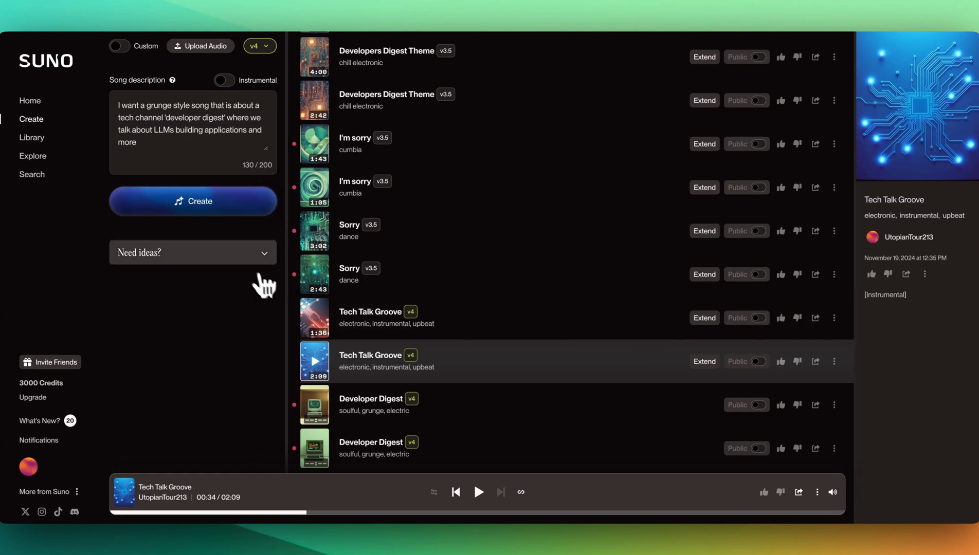
{"action": "left_click", "coordinate": [321, 406]}
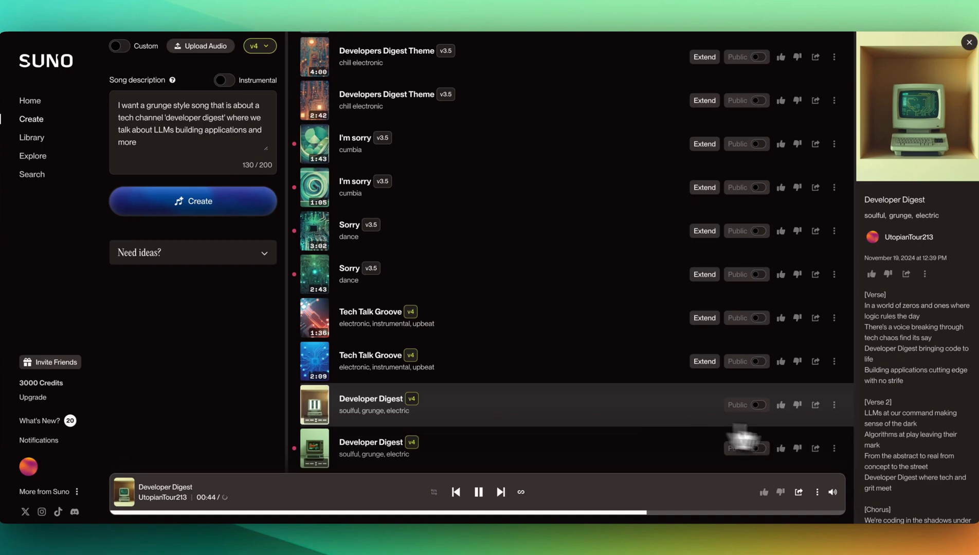
- Scroll the first Developer Digest song's lyrics, then pause it at 01:31
{"action": "scroll", "coordinate": [933, 448], "scroll_direction": "down", "scroll_amount": 3}
{"action": "scroll", "coordinate": [933, 449], "scroll_direction": "up", "scroll_amount": 1}
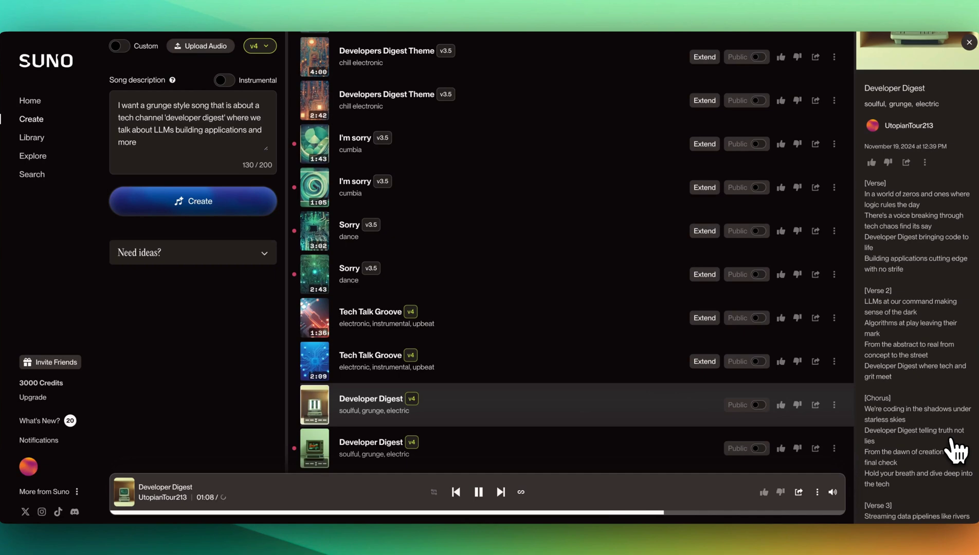
{"action": "scroll", "coordinate": [946, 448], "scroll_direction": "down", "scroll_amount": 2}
{"action": "left_click", "coordinate": [478, 492]}
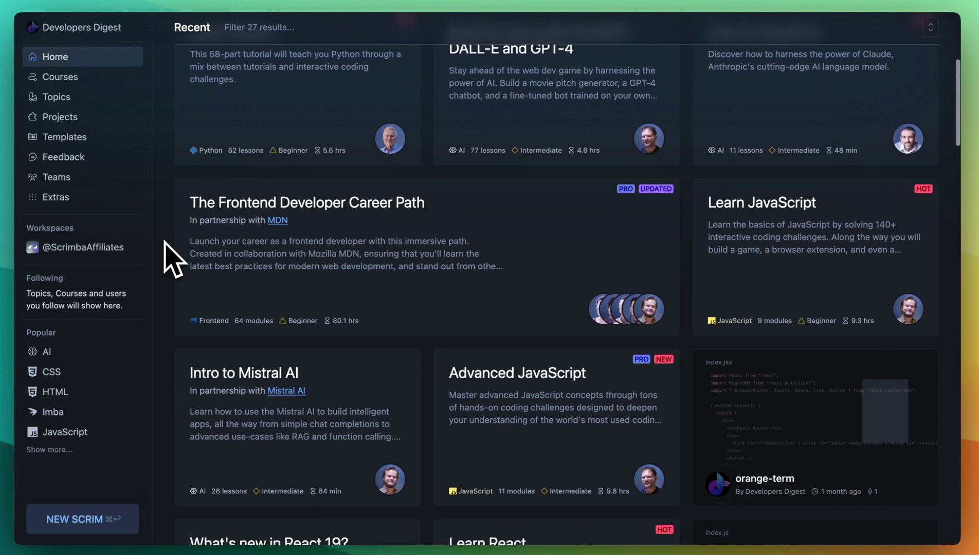
- Open The AI Engineer Path course in Scrimba
{"action": "scroll", "coordinate": [165, 242], "scroll_direction": "down", "scroll_amount": 3}
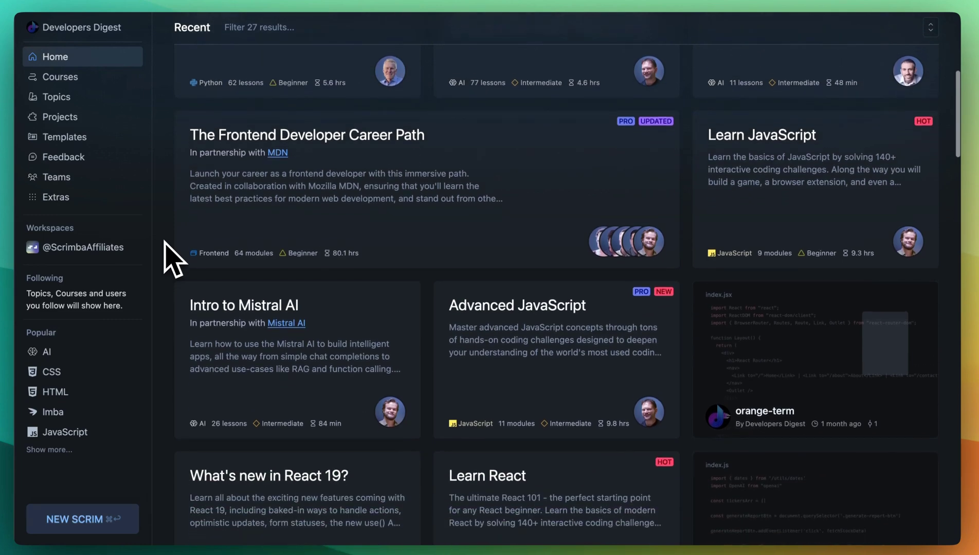
{"action": "scroll", "coordinate": [164, 242], "scroll_direction": "down", "scroll_amount": 2}
{"action": "scroll", "coordinate": [164, 242], "scroll_direction": "down", "scroll_amount": 2}
{"action": "scroll", "coordinate": [164, 241], "scroll_direction": "down", "scroll_amount": 2}
{"action": "scroll", "coordinate": [164, 242], "scroll_direction": "down", "scroll_amount": 1}
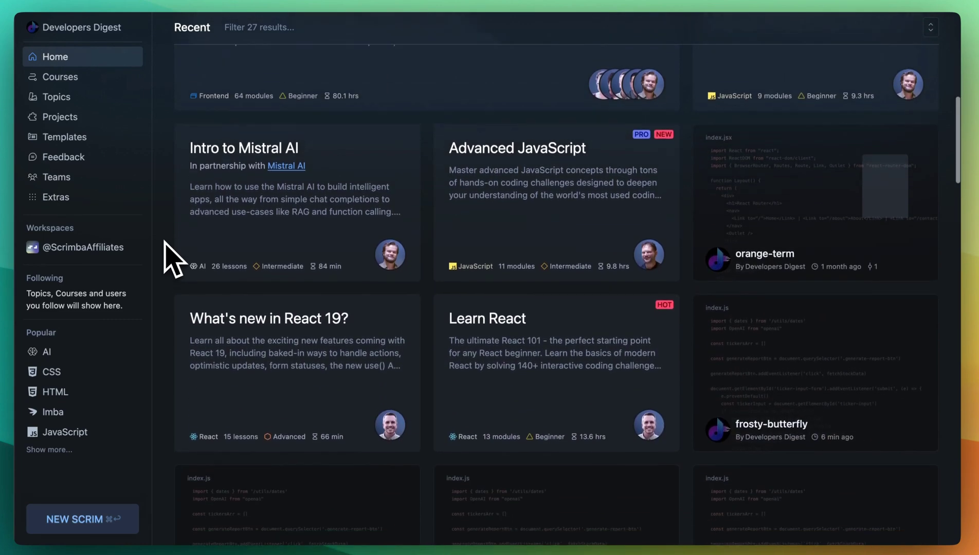
{"action": "scroll", "coordinate": [164, 242], "scroll_direction": "down", "scroll_amount": 1}
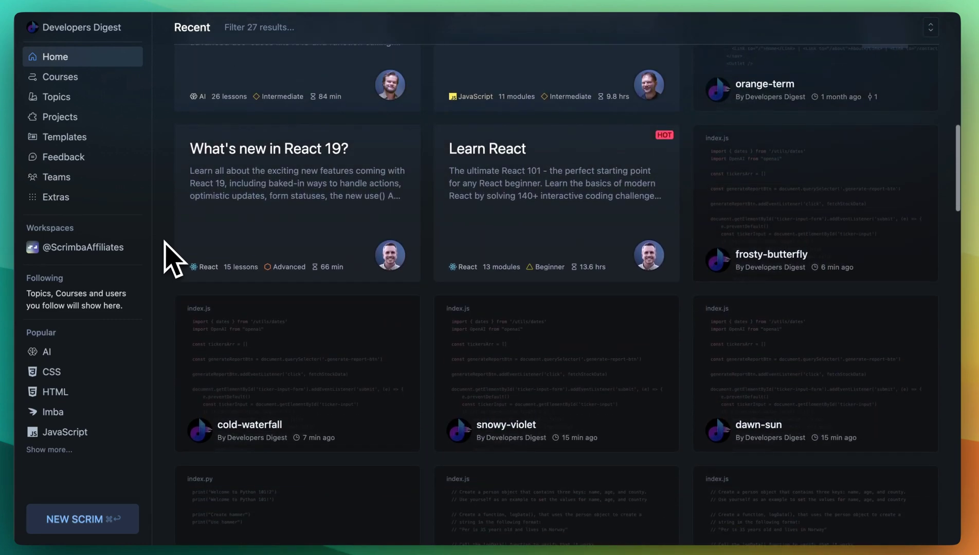
{"action": "scroll", "coordinate": [164, 242], "scroll_direction": "up", "scroll_amount": 3}
{"action": "scroll", "coordinate": [164, 242], "scroll_direction": "up", "scroll_amount": 8}
{"action": "scroll", "coordinate": [167, 253], "scroll_direction": "up", "scroll_amount": 5}
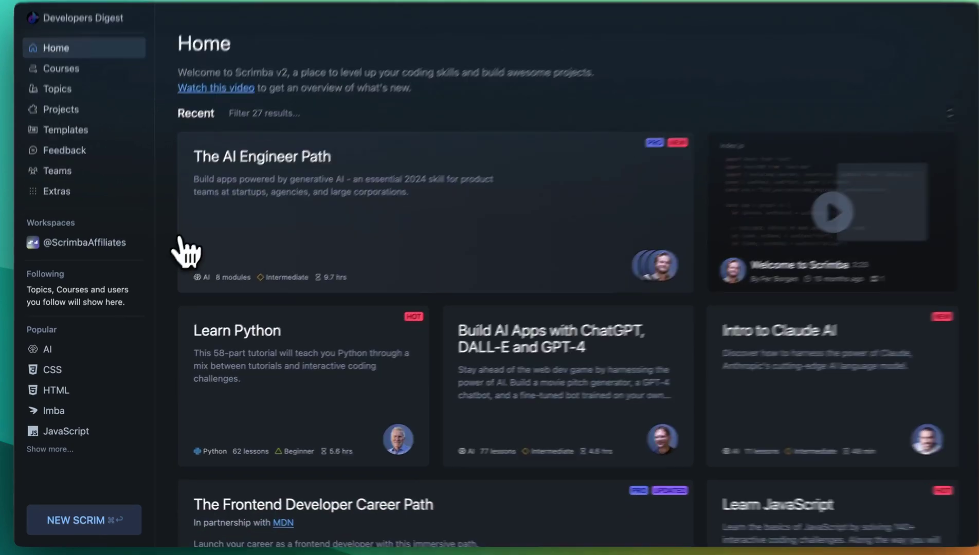
{"action": "left_click", "coordinate": [230, 236]}
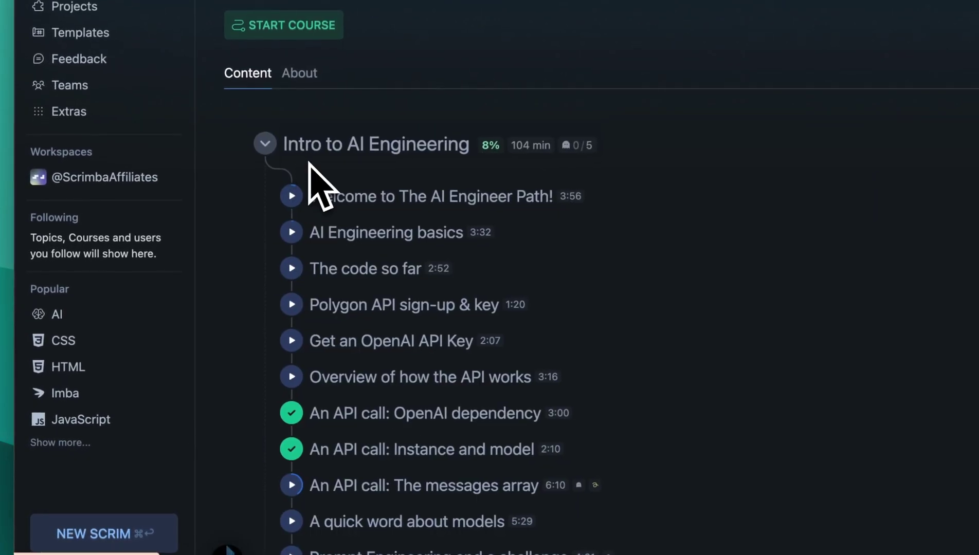
- Watch the Deployment lesson 'Connect your worker to OpenAI' and pause it at 2:54
{"action": "scroll", "coordinate": [262, 306], "scroll_direction": "down", "scroll_amount": 1}
{"action": "scroll", "coordinate": [255, 360], "scroll_direction": "down", "scroll_amount": 5}
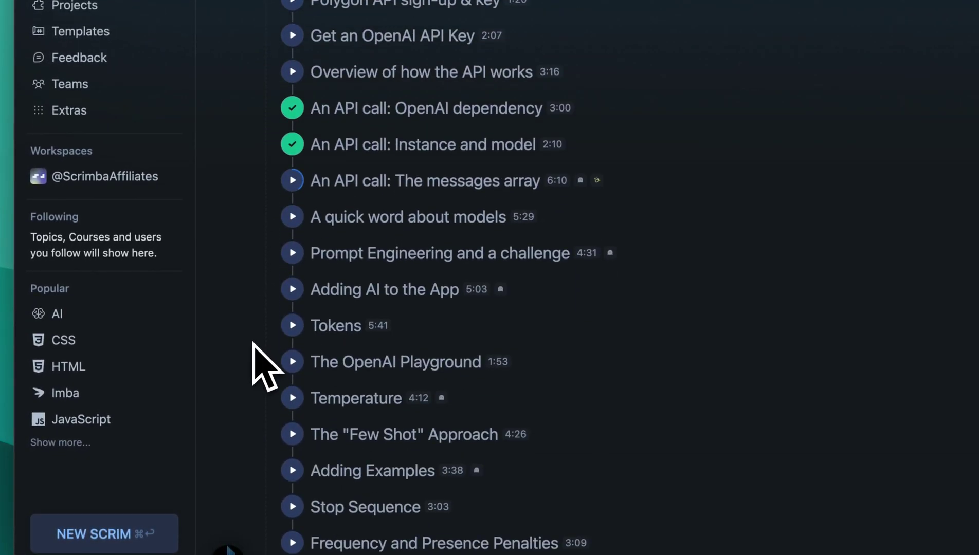
{"action": "scroll", "coordinate": [256, 360], "scroll_direction": "down", "scroll_amount": 3}
{"action": "scroll", "coordinate": [252, 347], "scroll_direction": "down", "scroll_amount": 4}
{"action": "scroll", "coordinate": [262, 370], "scroll_direction": "down", "scroll_amount": 4}
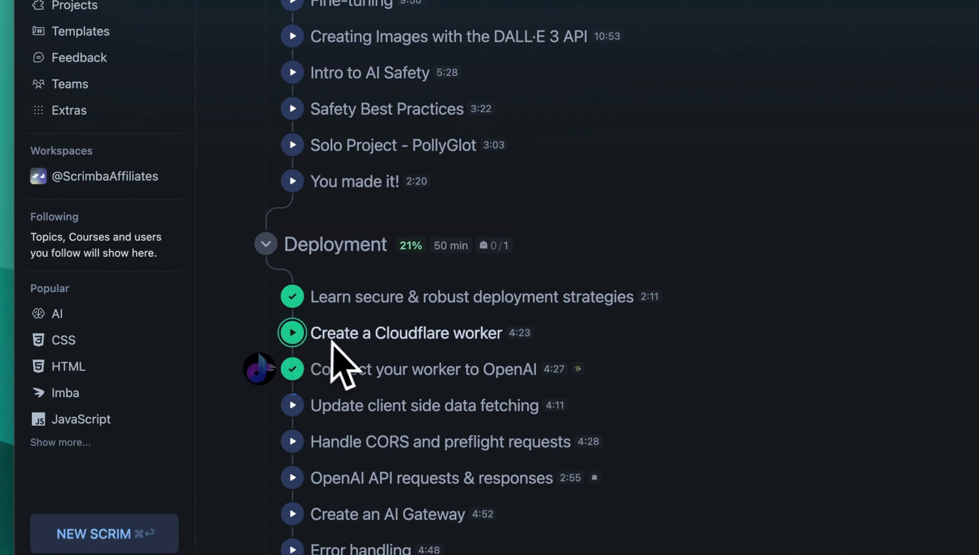
{"action": "left_click", "coordinate": [343, 366]}
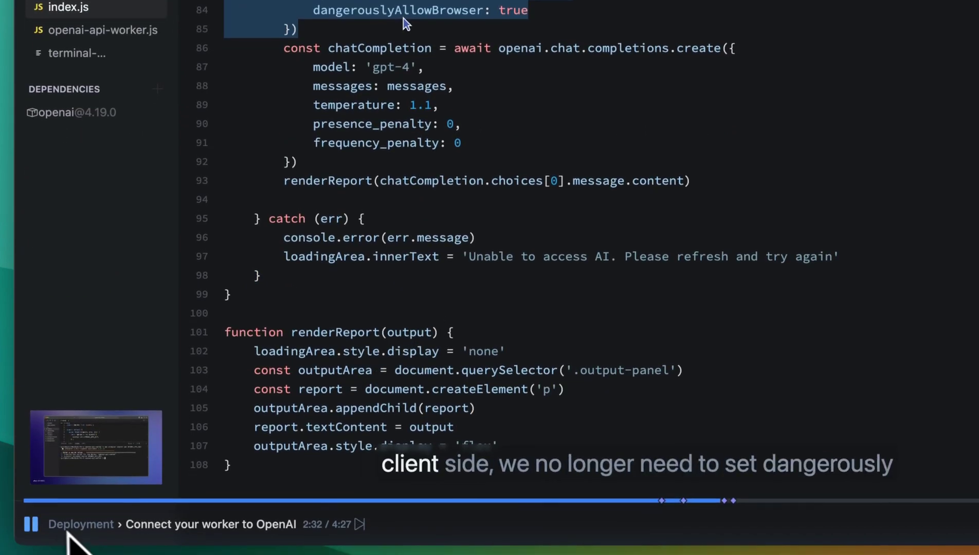
{"action": "left_click", "coordinate": [36, 530]}
{"action": "type", "text": "const developerDigestDemo = \"Hello world! This is an example of Scrimba!\""}
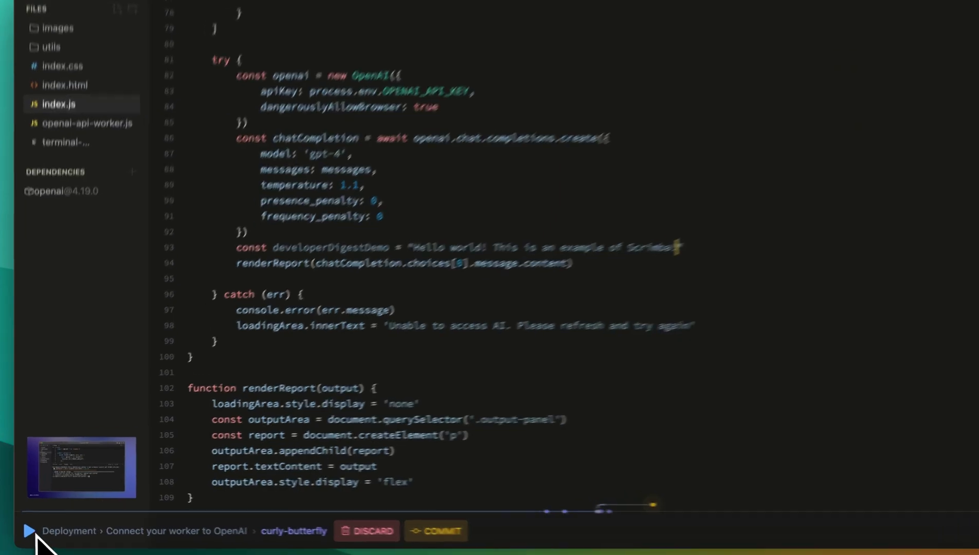
{"action": "left_click", "coordinate": [32, 537]}
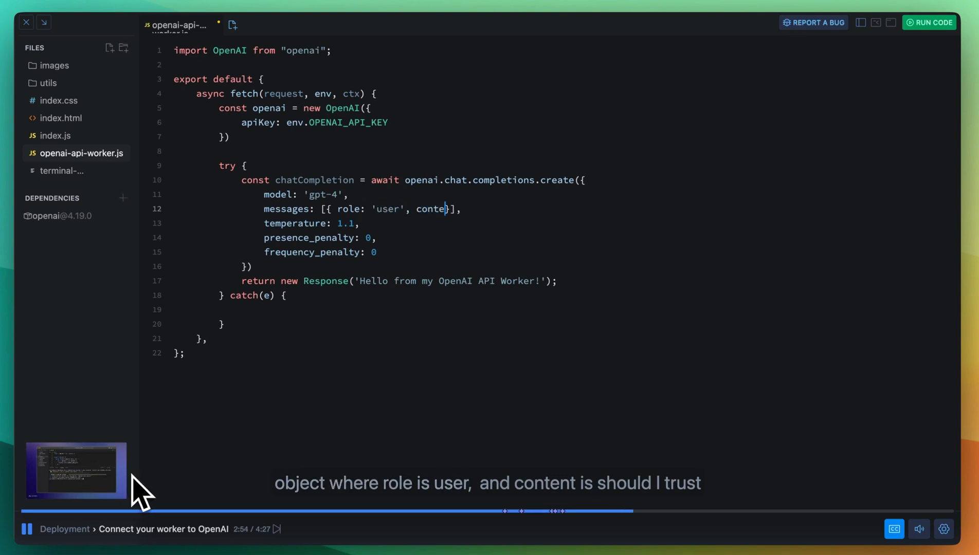
{"action": "left_click", "coordinate": [30, 527]}
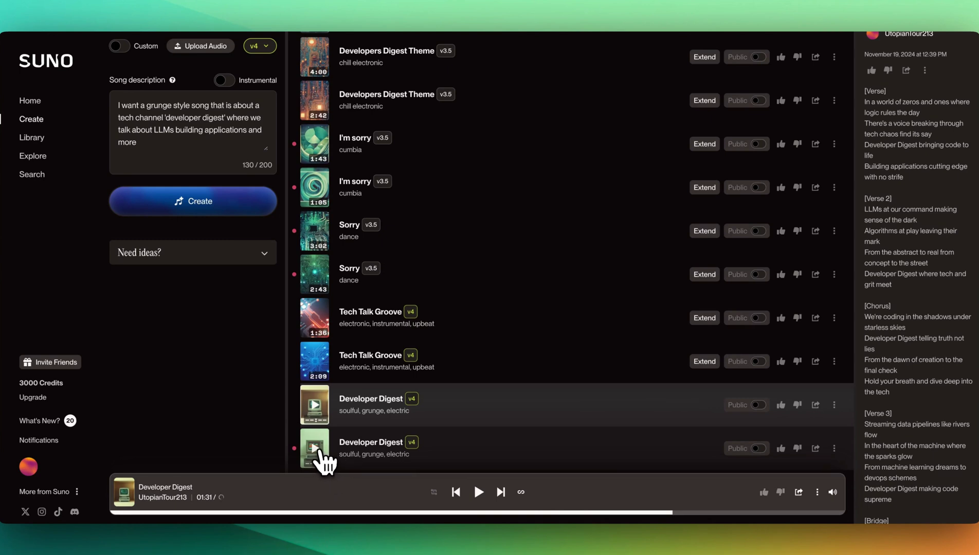
- Play the four-minute second Developer Digest track and scroll through its full lyrics
{"action": "left_click", "coordinate": [320, 459]}
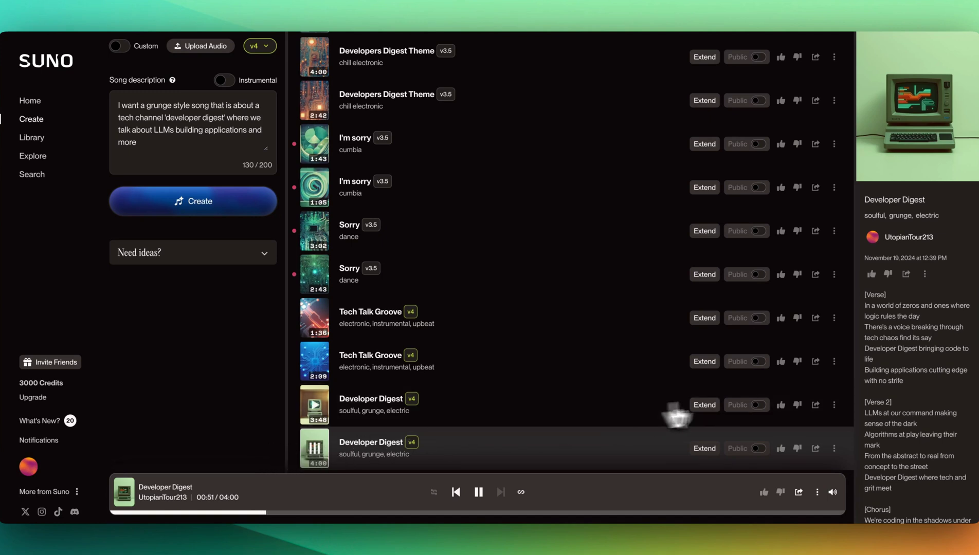
{"action": "scroll", "coordinate": [885, 407], "scroll_direction": "down", "scroll_amount": 1}
{"action": "scroll", "coordinate": [915, 407], "scroll_direction": "down", "scroll_amount": 1}
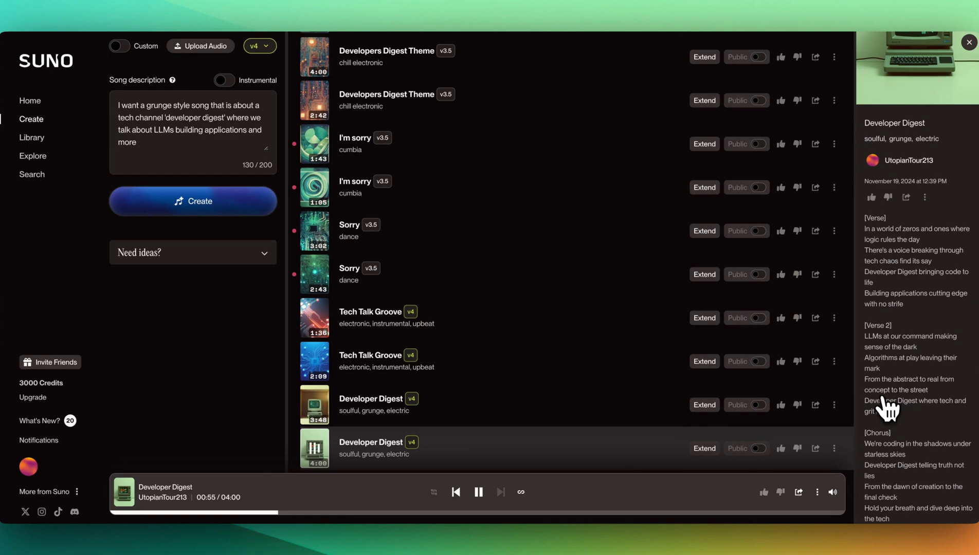
{"action": "scroll", "coordinate": [886, 407], "scroll_direction": "down", "scroll_amount": 1}
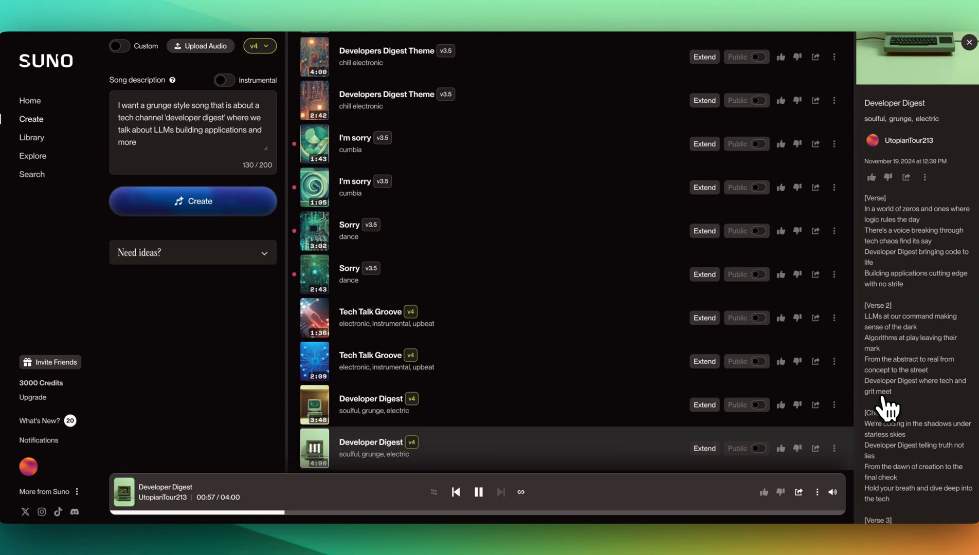
{"action": "scroll", "coordinate": [885, 407], "scroll_direction": "down", "scroll_amount": 1}
{"action": "scroll", "coordinate": [885, 407], "scroll_direction": "down", "scroll_amount": 1}
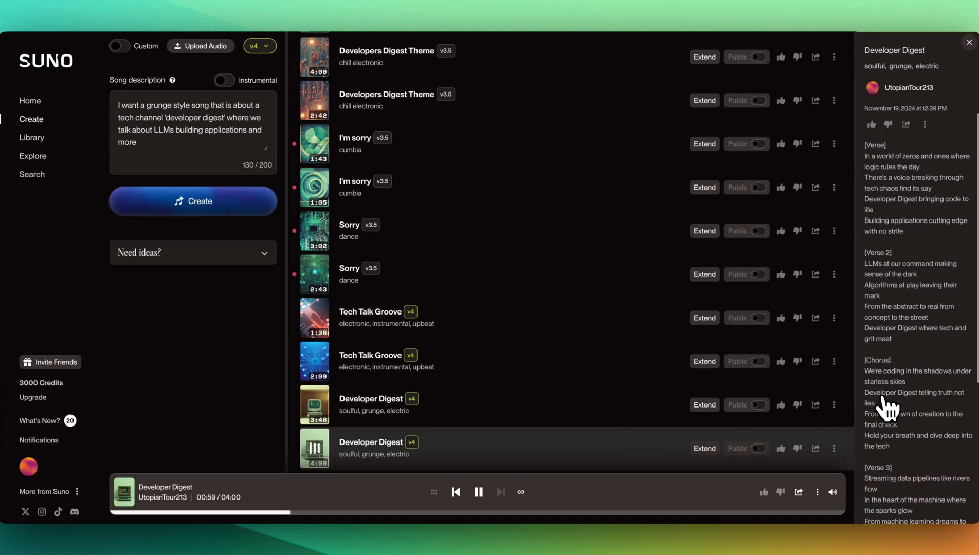
{"action": "scroll", "coordinate": [885, 407], "scroll_direction": "down", "scroll_amount": 1}
{"action": "scroll", "coordinate": [888, 407], "scroll_direction": "down", "scroll_amount": 1}
{"action": "scroll", "coordinate": [888, 408], "scroll_direction": "down", "scroll_amount": 1}
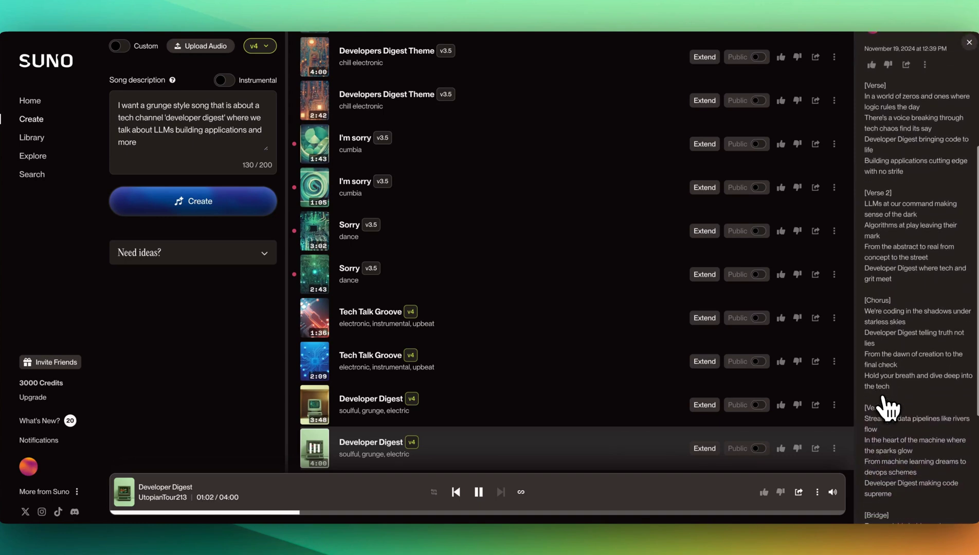
{"action": "scroll", "coordinate": [888, 407], "scroll_direction": "down", "scroll_amount": 2}
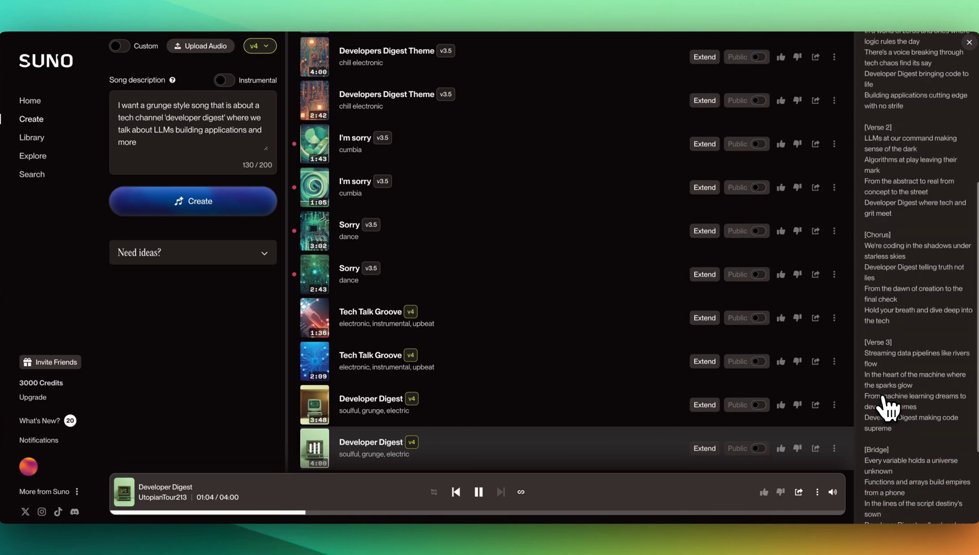
{"action": "scroll", "coordinate": [888, 407], "scroll_direction": "down", "scroll_amount": 2}
{"action": "scroll", "coordinate": [888, 407], "scroll_direction": "down", "scroll_amount": 1}
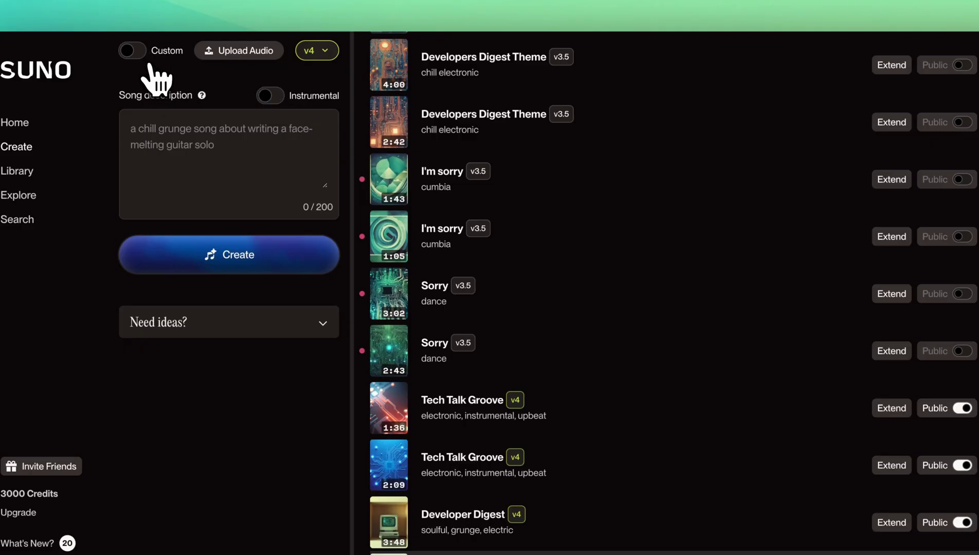
- Switch to custom mode and set the music style to 'microhouse, space ambient'
{"action": "left_click", "coordinate": [135, 52]}
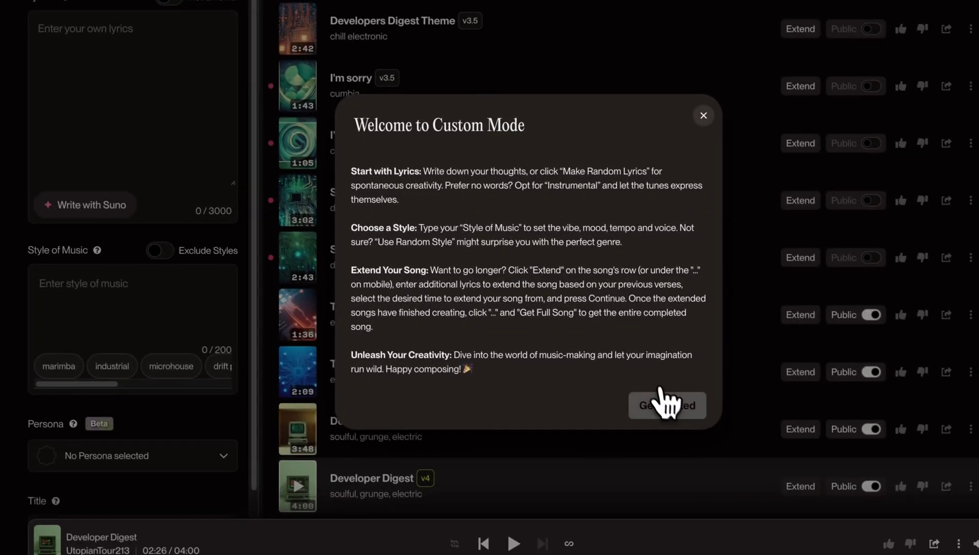
{"action": "left_click", "coordinate": [661, 405]}
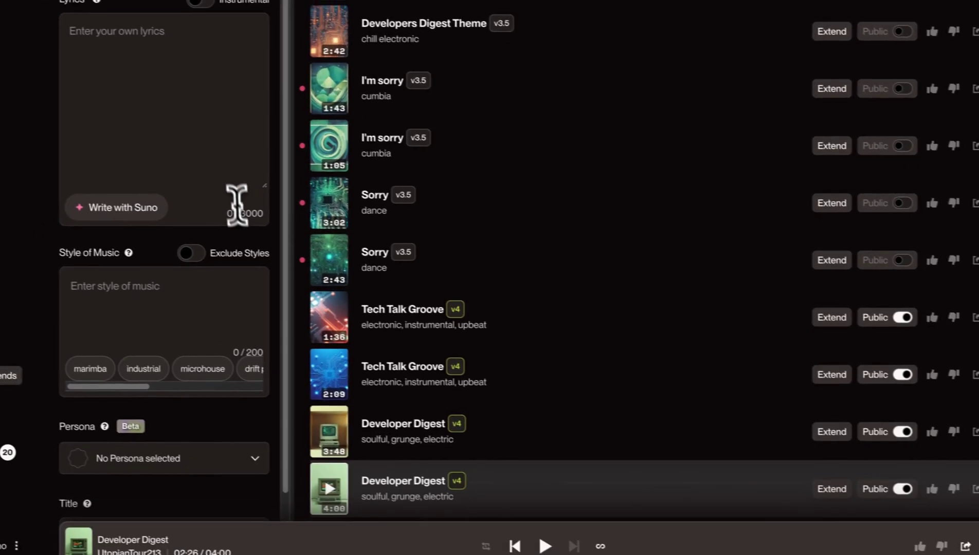
{"action": "left_click", "coordinate": [165, 150]}
{"action": "left_click", "coordinate": [156, 312]}
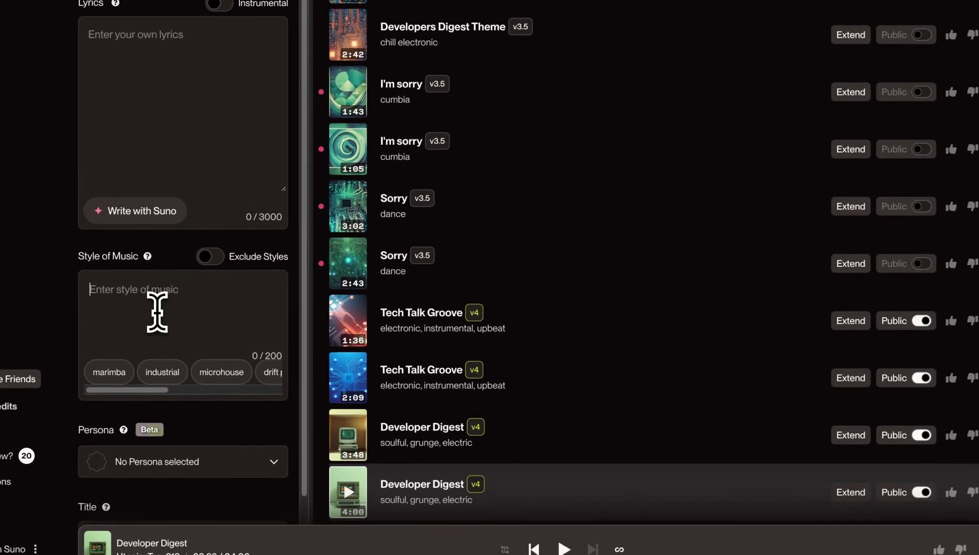
{"action": "scroll", "coordinate": [156, 319], "scroll_direction": "down", "scroll_amount": 1}
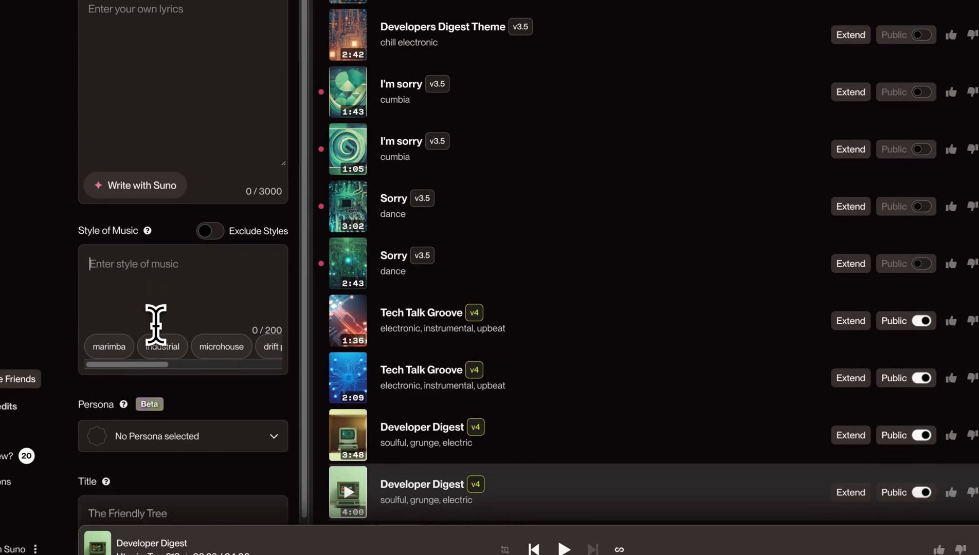
{"action": "left_click", "coordinate": [220, 347]}
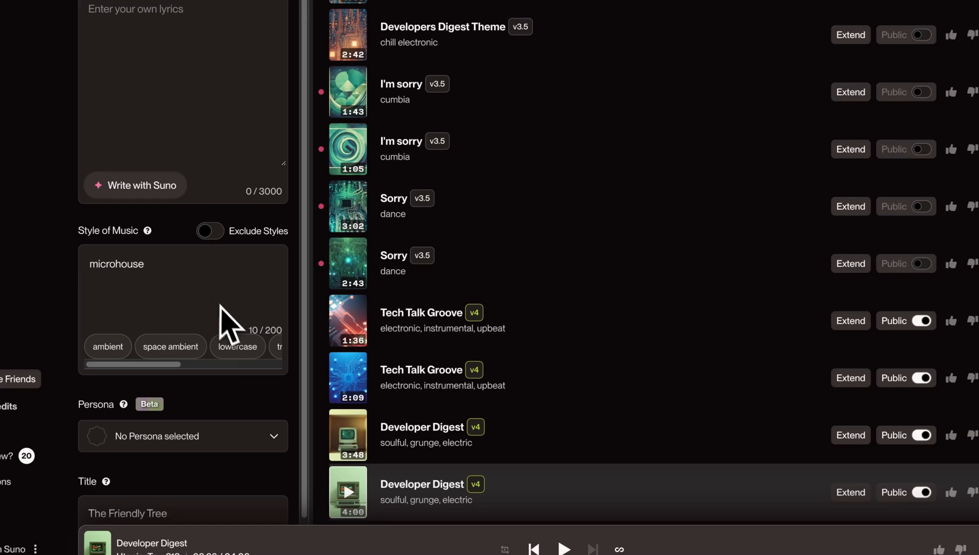
{"action": "left_click", "coordinate": [174, 348]}
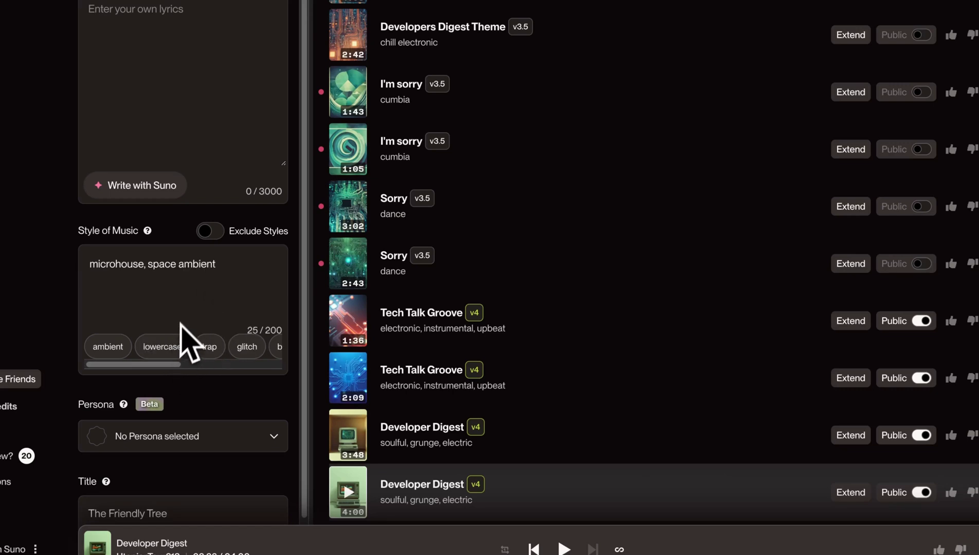
- Open the Persona choices and start creating a new persona
{"action": "scroll", "coordinate": [163, 391], "scroll_direction": "down", "scroll_amount": 1}
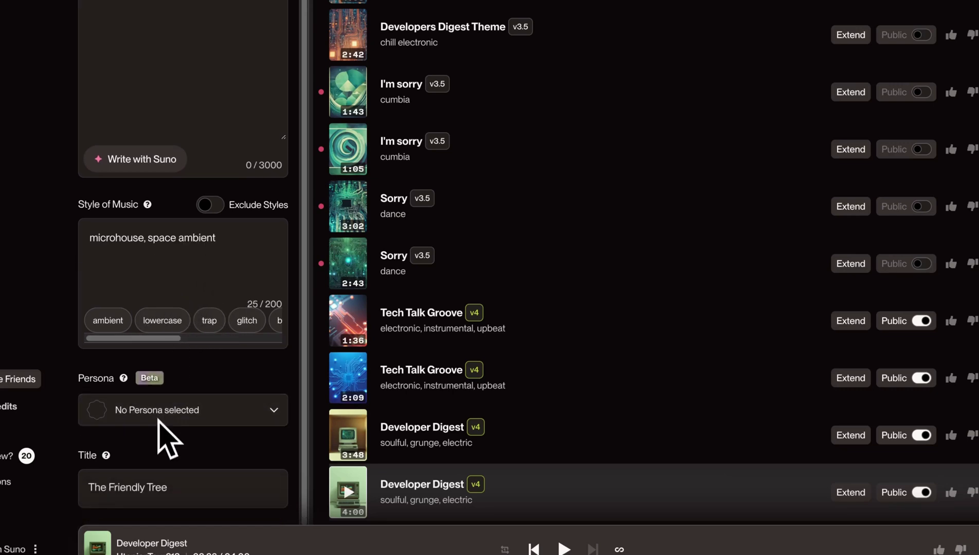
{"action": "left_click", "coordinate": [185, 414]}
{"action": "scroll", "coordinate": [186, 406], "scroll_direction": "down", "scroll_amount": 5}
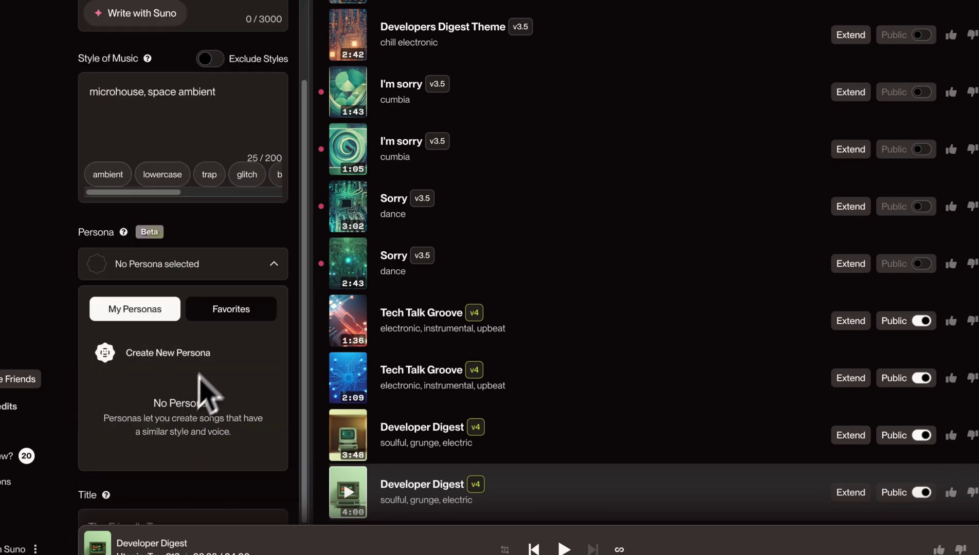
{"action": "left_click", "coordinate": [172, 354]}
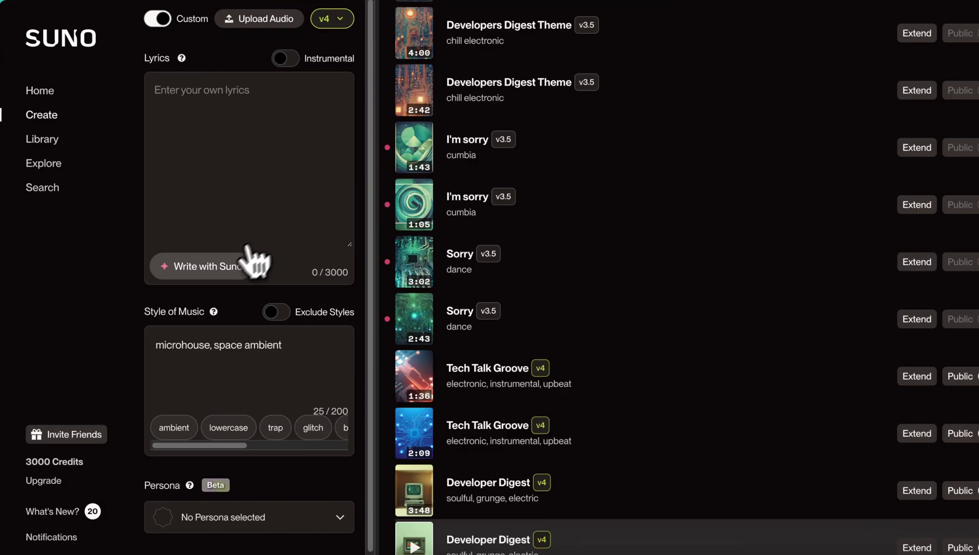
- Generate AI-written lyrics from the Developers Digest channel description prompt
{"action": "left_click", "coordinate": [252, 264]}
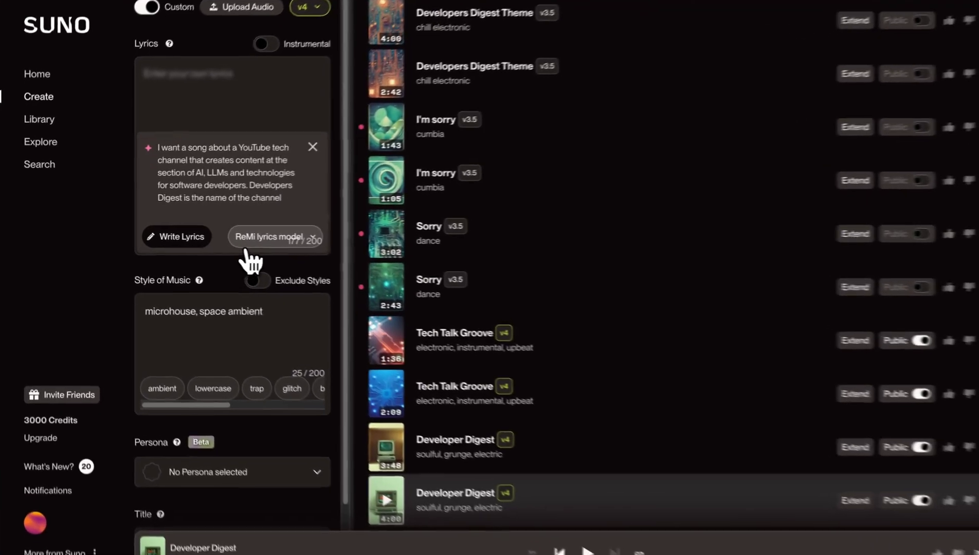
{"action": "left_click", "coordinate": [282, 239]}
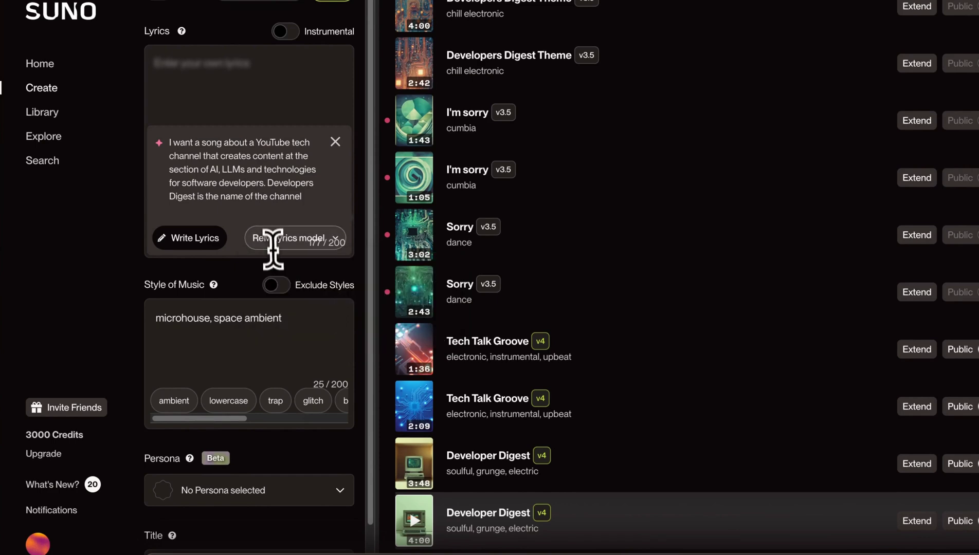
{"action": "left_click_drag", "start_coordinate": [278, 236], "coordinate": [299, 192]}
{"action": "left_click", "coordinate": [214, 242]}
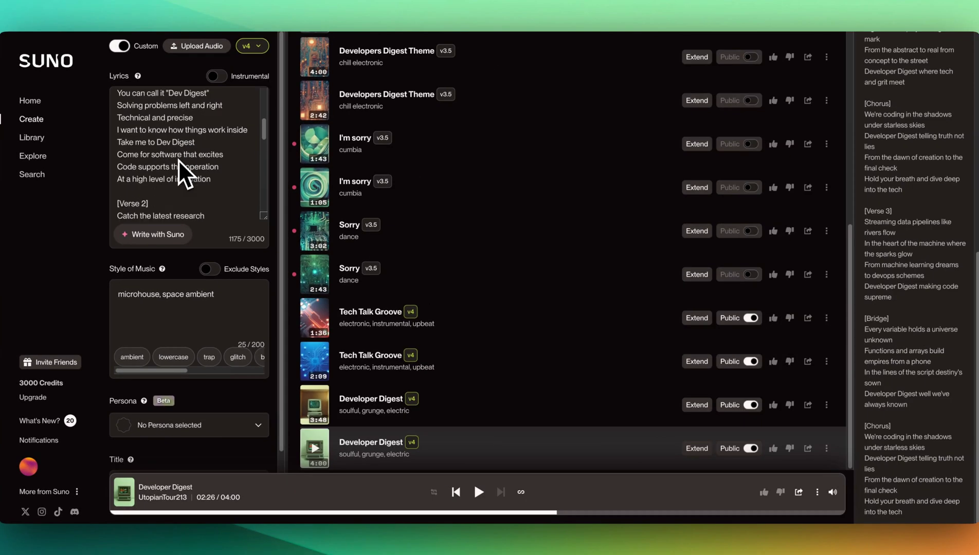
- Add trap to the microhouse, space ambient style and create two Developers Digest tracks
{"action": "scroll", "coordinate": [178, 160], "scroll_direction": "down", "scroll_amount": 1}
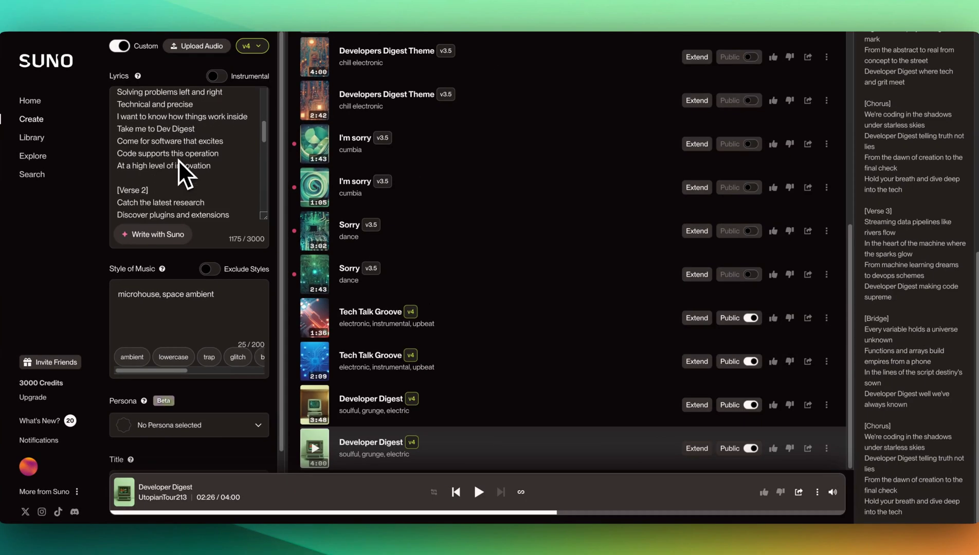
{"action": "scroll", "coordinate": [179, 169], "scroll_direction": "down", "scroll_amount": 2}
{"action": "scroll", "coordinate": [180, 177], "scroll_direction": "down", "scroll_amount": 1}
{"action": "scroll", "coordinate": [181, 183], "scroll_direction": "down", "scroll_amount": 1}
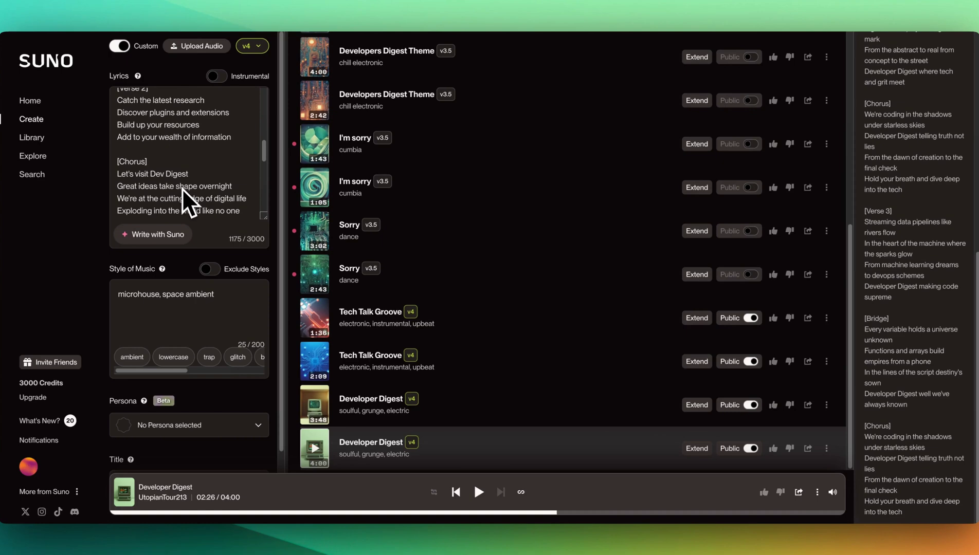
{"action": "scroll", "coordinate": [180, 309], "scroll_direction": "down", "scroll_amount": 2}
{"action": "scroll", "coordinate": [180, 390], "scroll_direction": "down", "scroll_amount": 1}
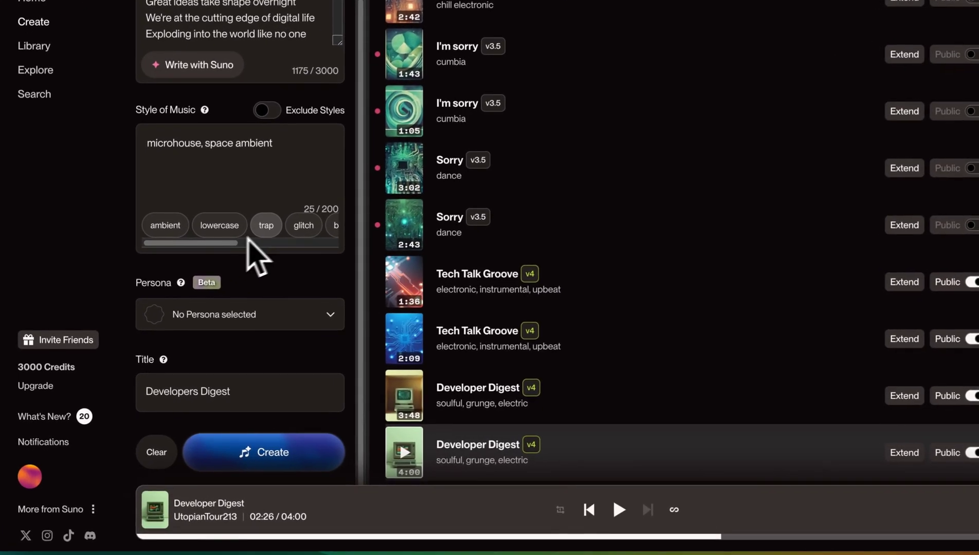
{"action": "left_click", "coordinate": [276, 225]}
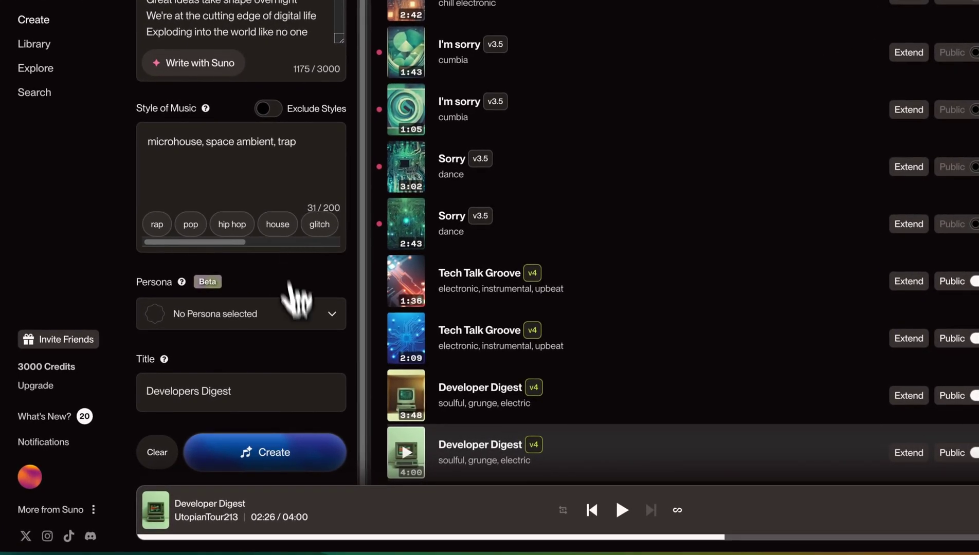
{"action": "left_click", "coordinate": [320, 456]}
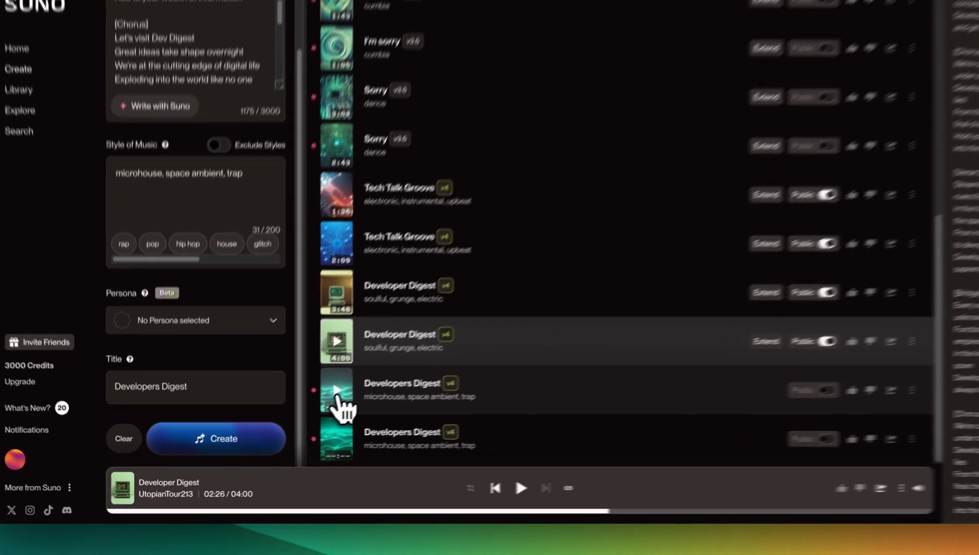
- Play the first new microhouse Developers Digest track and scroll through its verse and chorus lyrics
{"action": "left_click", "coordinate": [337, 394]}
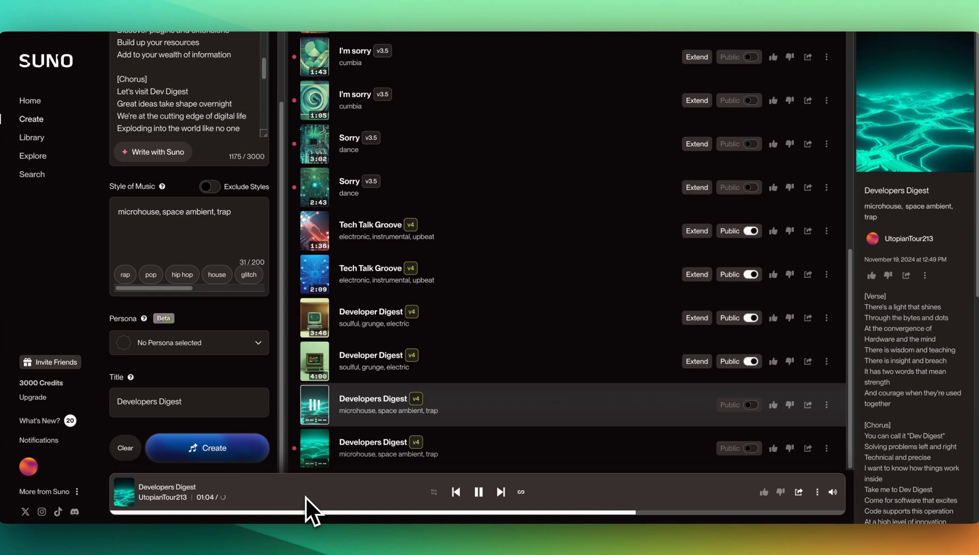
{"action": "scroll", "coordinate": [864, 425], "scroll_direction": "down", "scroll_amount": 1}
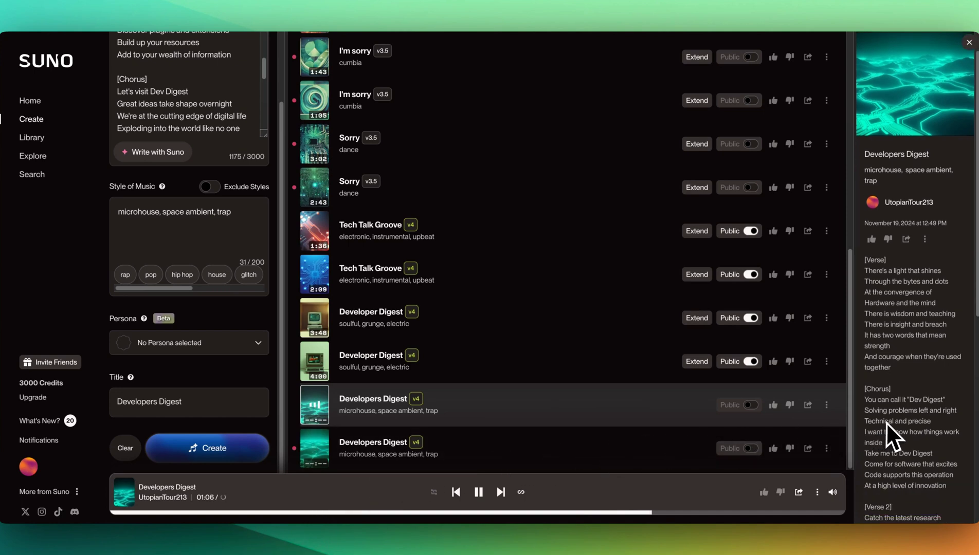
{"action": "scroll", "coordinate": [887, 423], "scroll_direction": "down", "scroll_amount": 2}
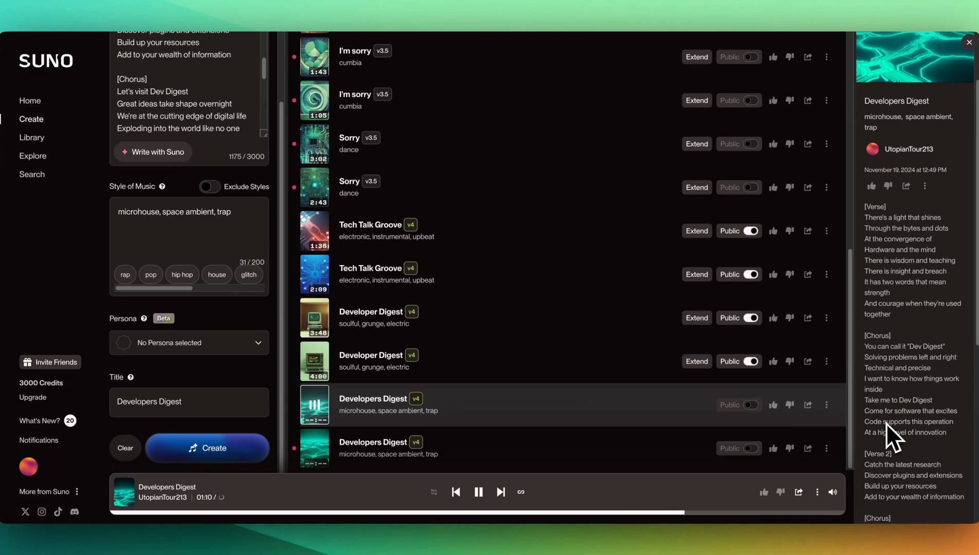
{"action": "mouse_move", "coordinate": [383, 445]}
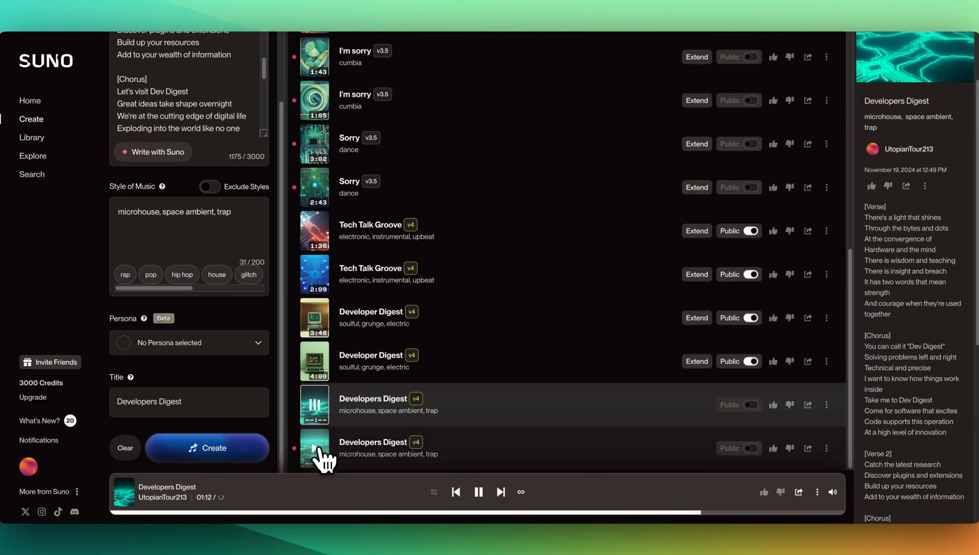
- Dismiss the Upload Audio dialog and switch the 3:32 and 3:22 Developers Digest tracks to Public
{"action": "scroll", "coordinate": [189, 205], "scroll_direction": "up", "scroll_amount": 3}
{"action": "left_click", "coordinate": [208, 49]}
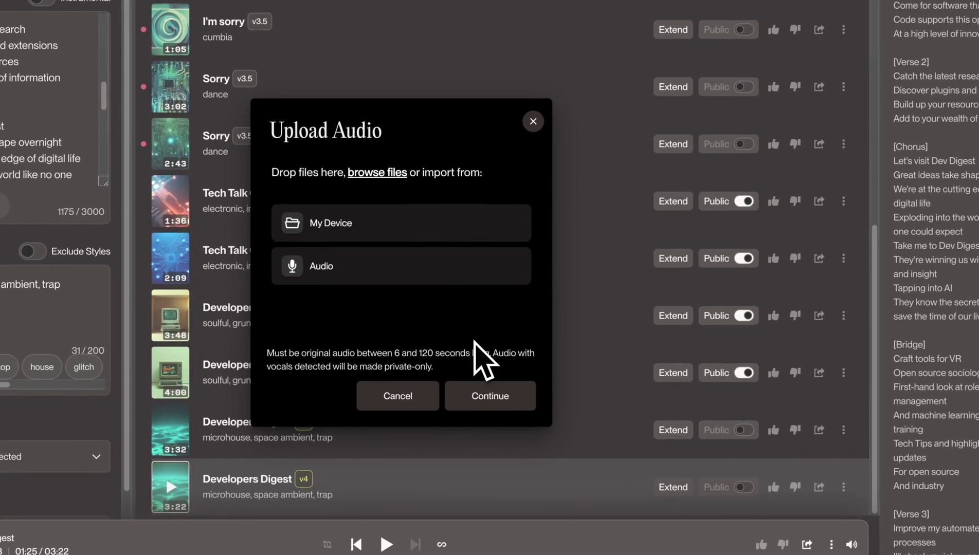
{"action": "left_click", "coordinate": [743, 430]}
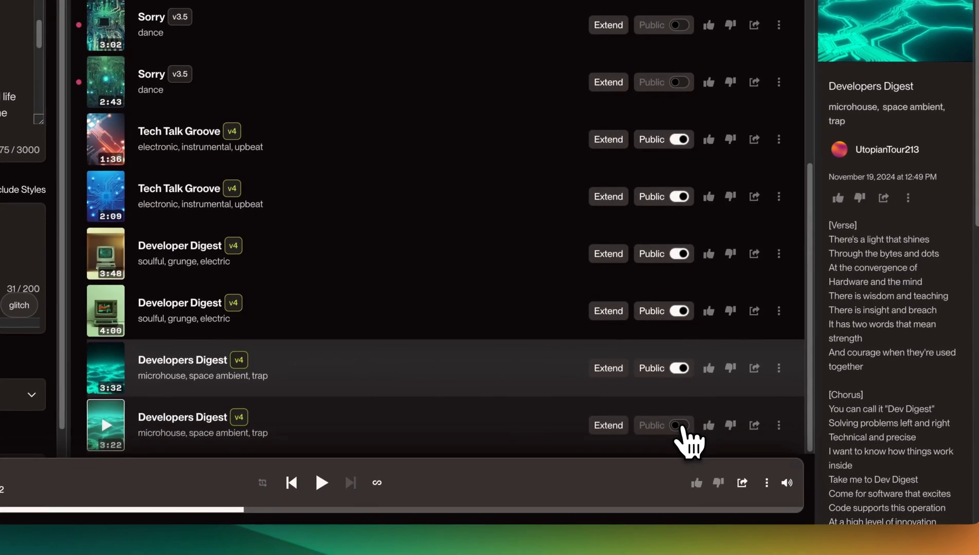
{"action": "left_click", "coordinate": [683, 428]}
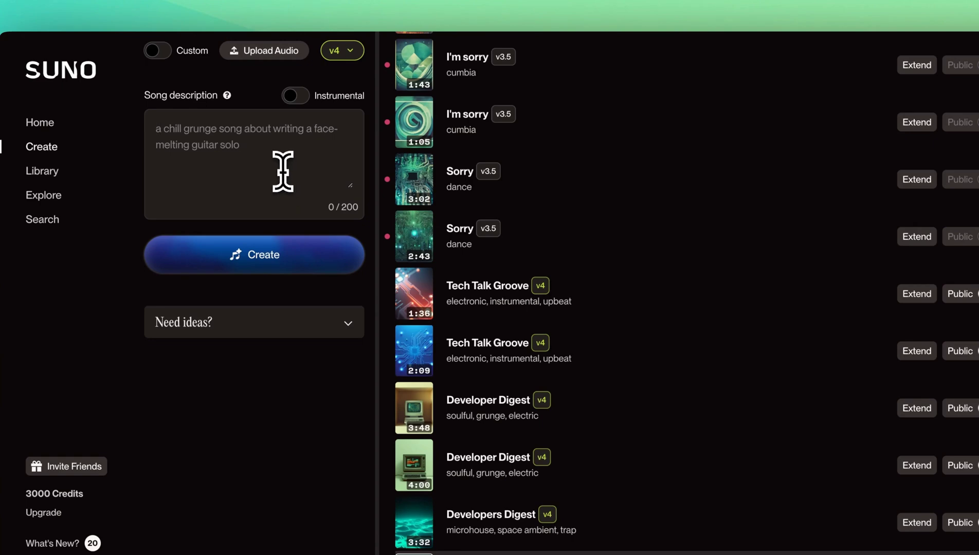
{"action": "left_click", "coordinate": [282, 171]}
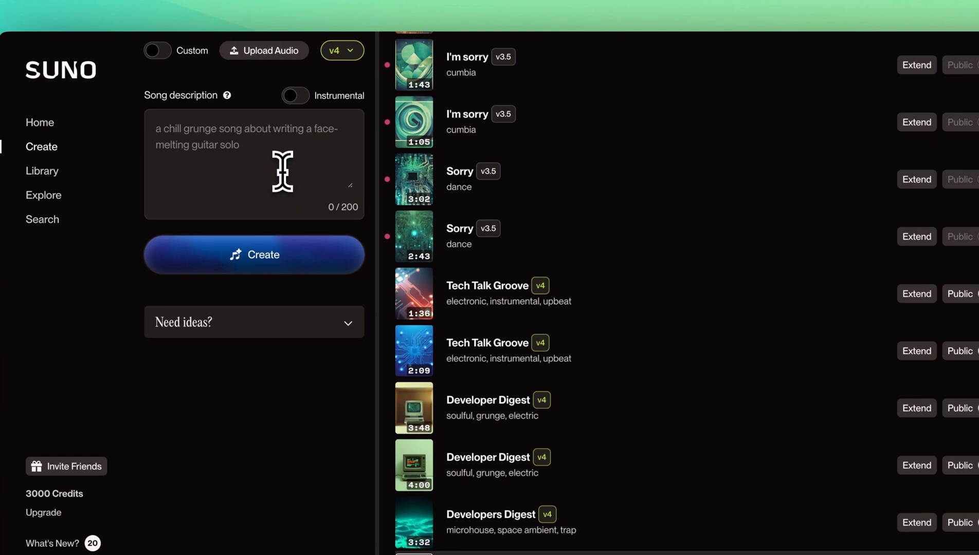